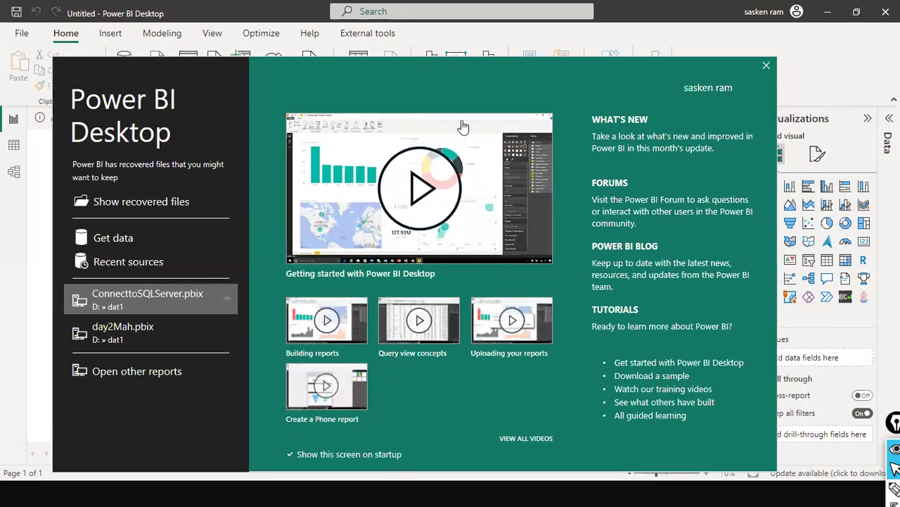
- Dismiss the start screen and begin importing data from a Text/CSV source
click(767, 66)
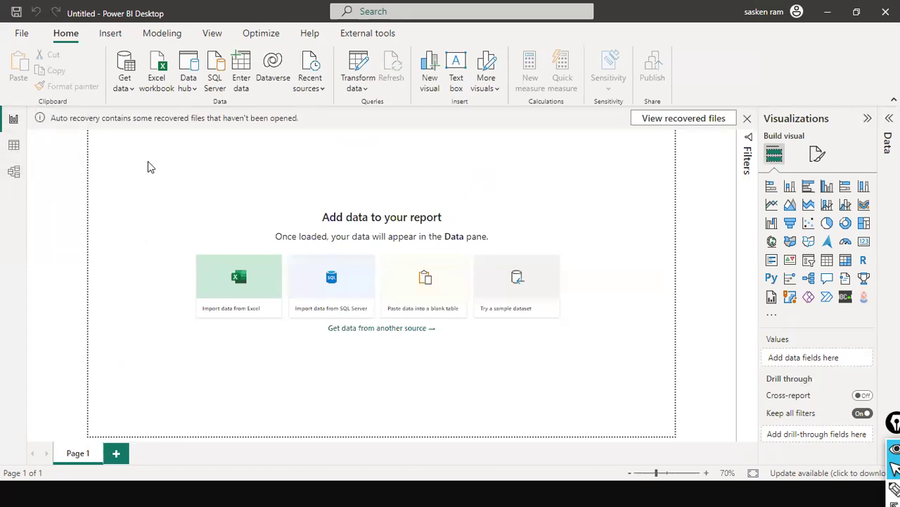
click(130, 89)
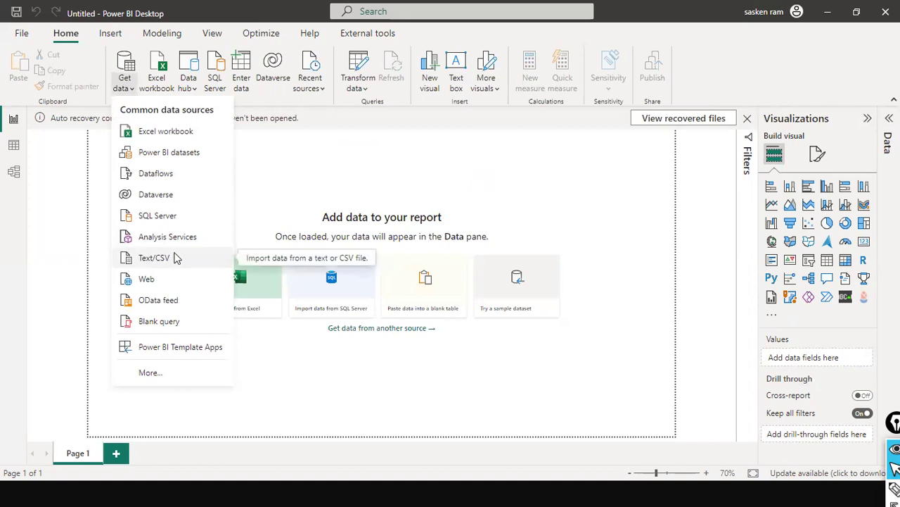
click(150, 268)
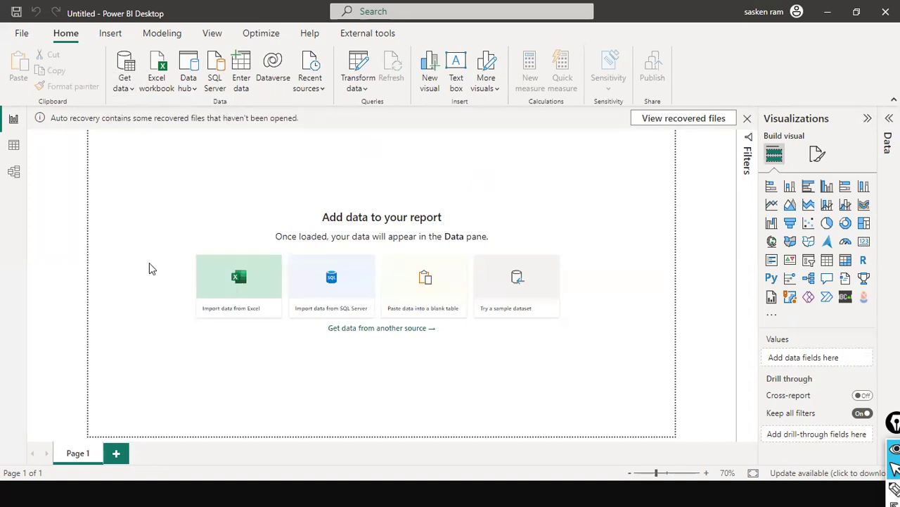
- Choose the file sales_w04.csv in the dat1 folder and open its import preview
click(214, 188)
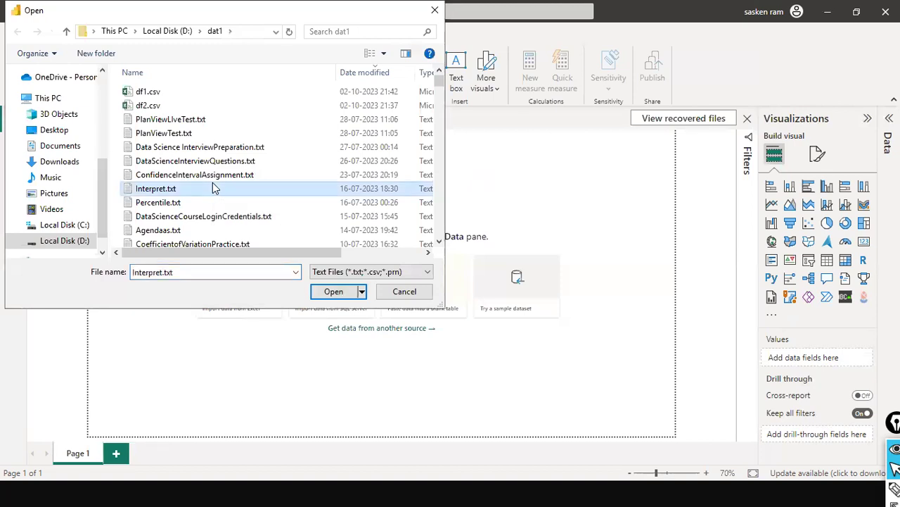
text(sales_w041.csv)
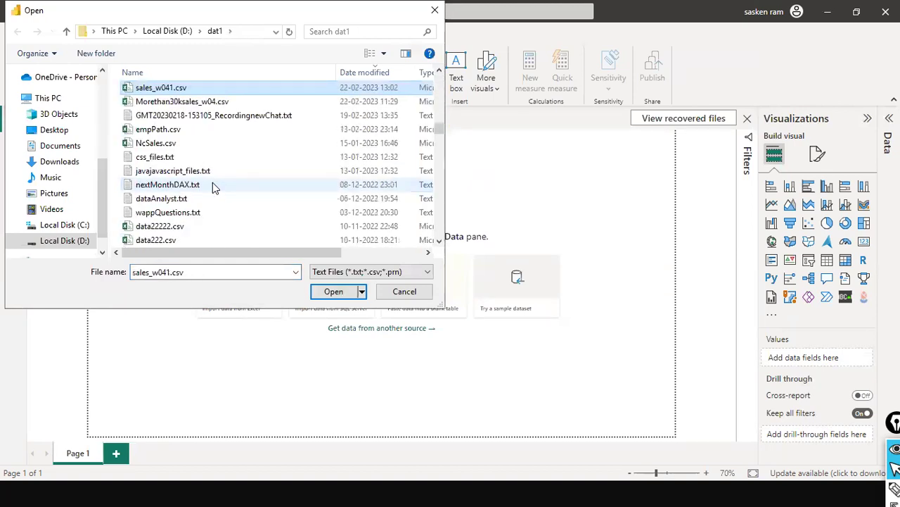
click(212, 270)
key(Right)
key(Left)
key(Left)
key(Left)
key(Left)
key(Left)
key(Delete)
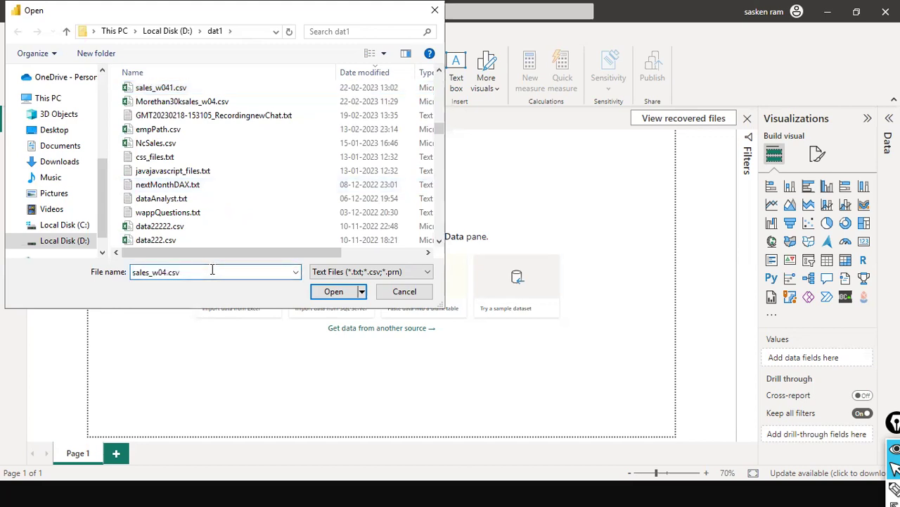
click(333, 291)
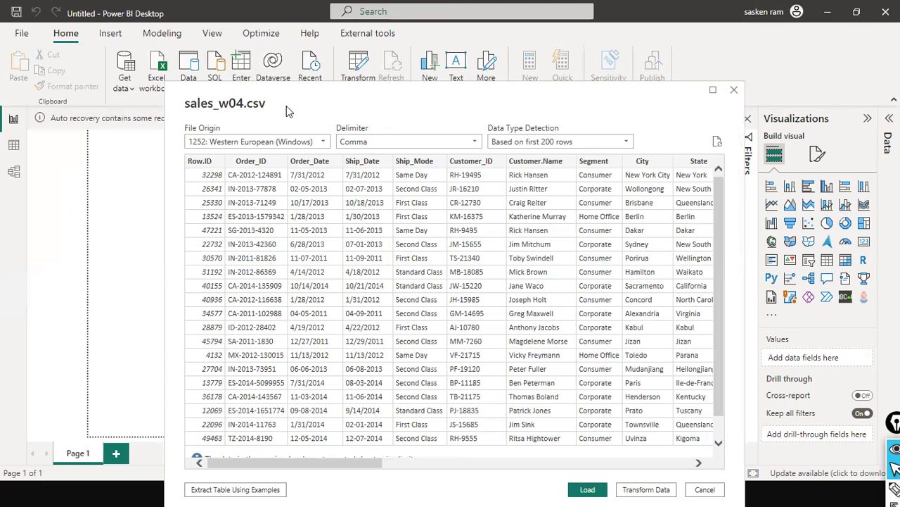
- Examine the sales_w04.csv preview across its columns from Row.ID to Return, paying attention to the Sales values
drag(287, 106, 222, 69)
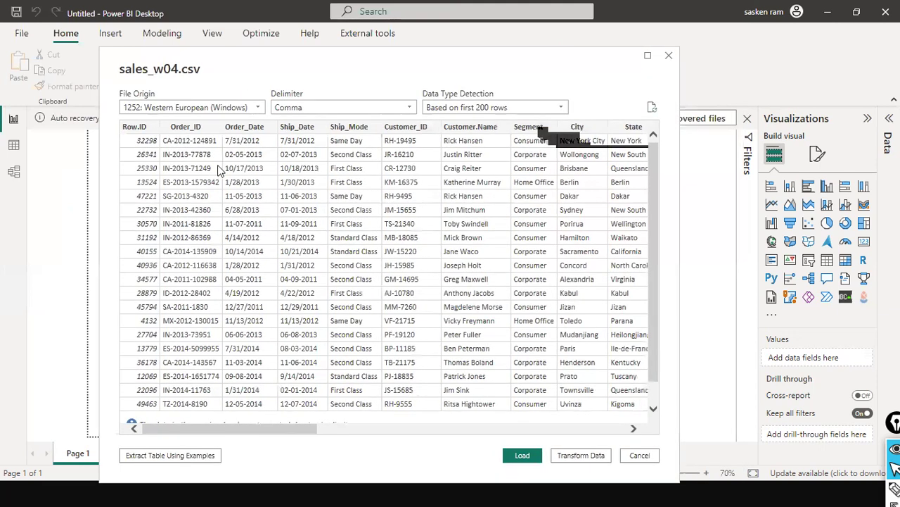
scroll(222, 178, down, 1)
scroll(222, 178, up, 1)
scroll(375, 197, down, 1)
scroll(375, 197, up, 1)
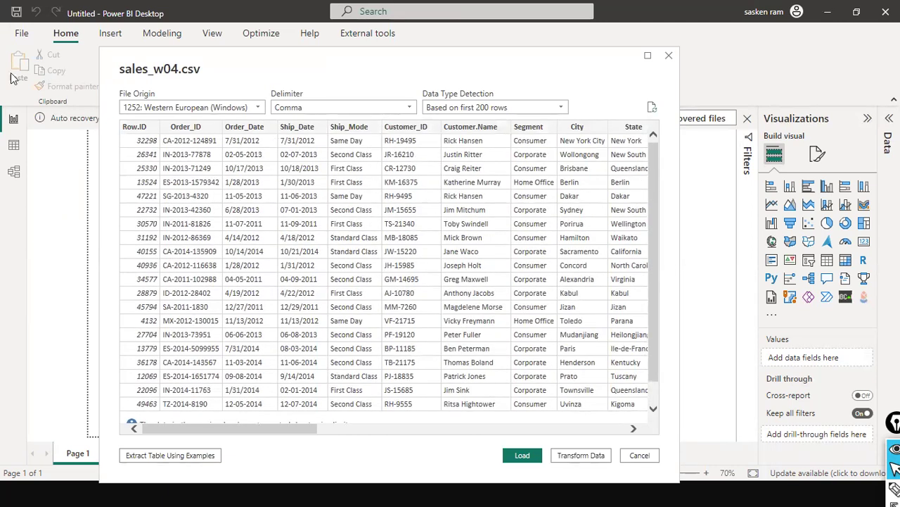
drag(37, 62, 111, 68)
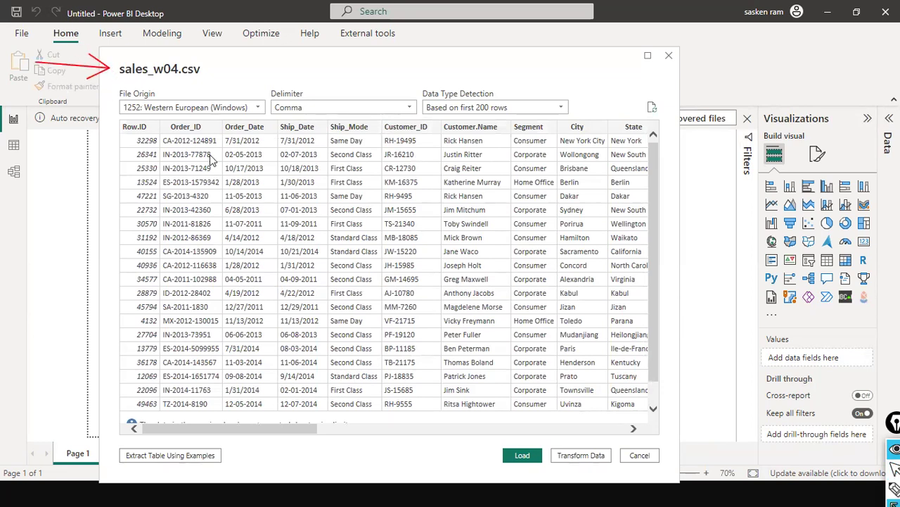
scroll(330, 176, down, 1)
scroll(354, 203, up, 1)
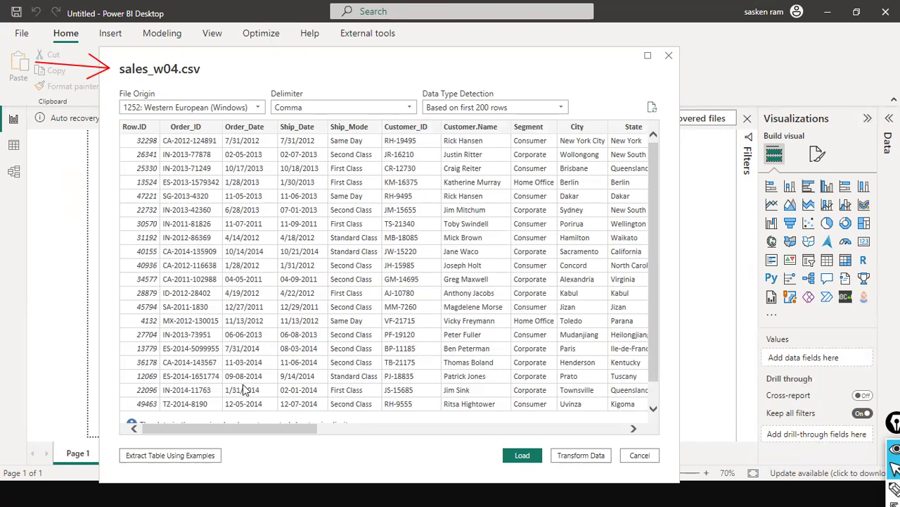
drag(239, 429, 331, 434)
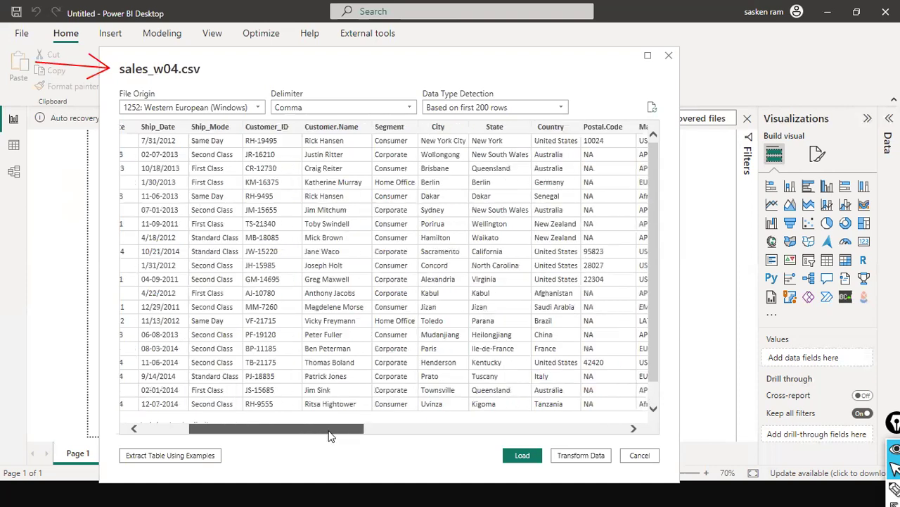
click(398, 430)
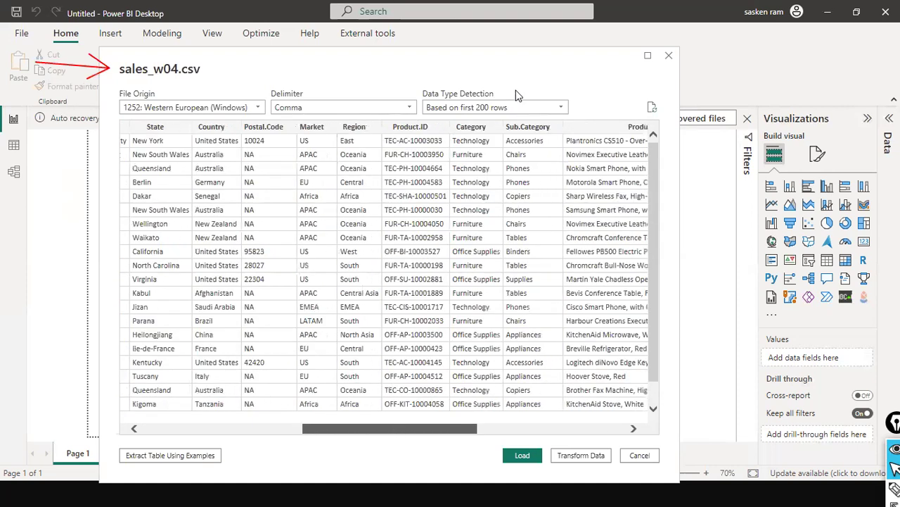
drag(411, 430, 615, 414)
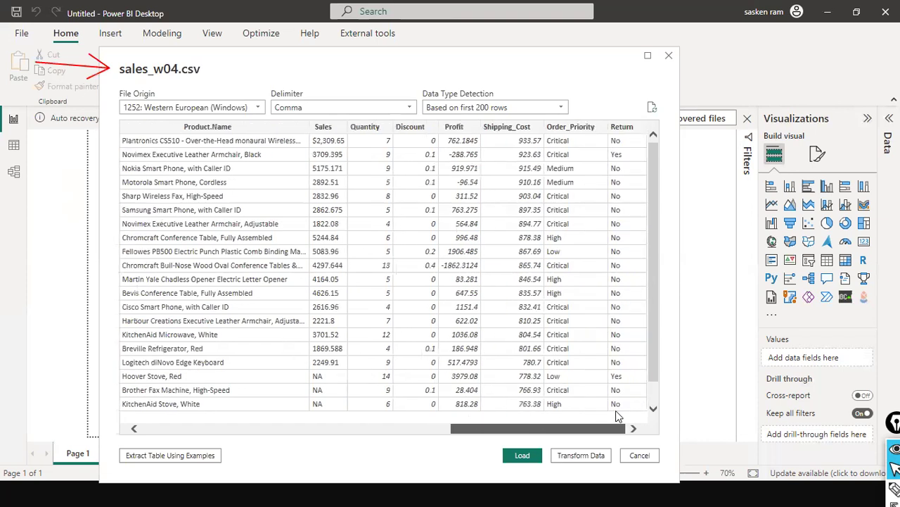
drag(512, 426, 622, 429)
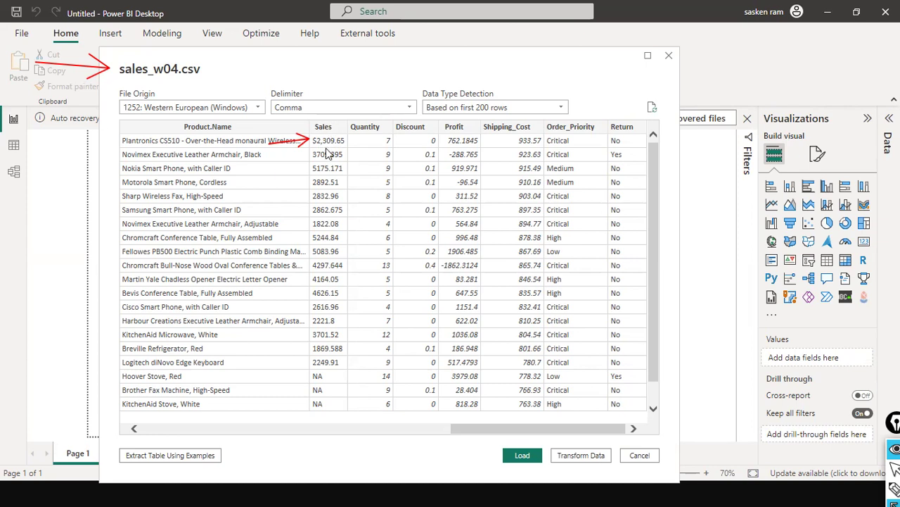
drag(323, 80, 324, 118)
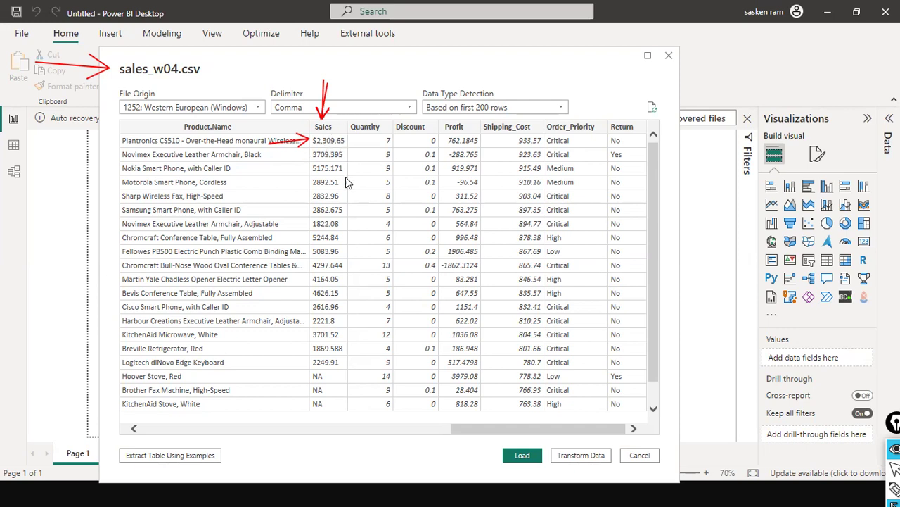
mouse_move(270, 358)
mouse_down()
mouse_move(303, 378)
mouse_move(296, 394)
mouse_move(309, 391)
mouse_move(313, 405)
mouse_up()
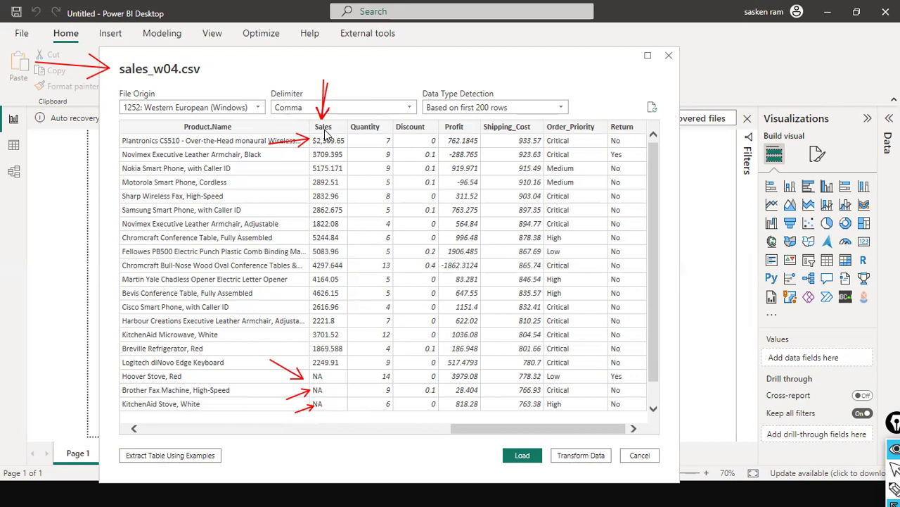
drag(480, 388, 524, 450)
drag(501, 421, 524, 450)
drag(524, 424, 524, 451)
drag(615, 416, 640, 436)
drag(628, 437, 640, 436)
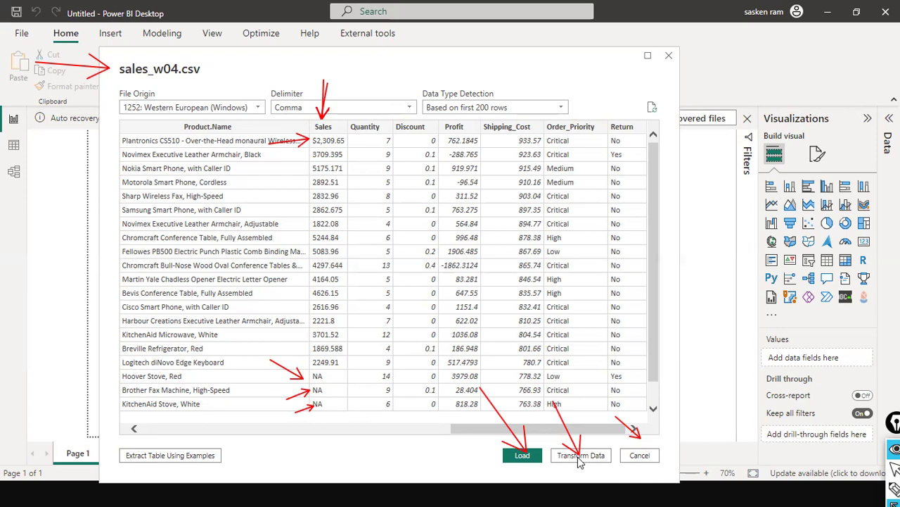
- Load the sales_w04.csv data and apply the pending query changes
click(521, 456)
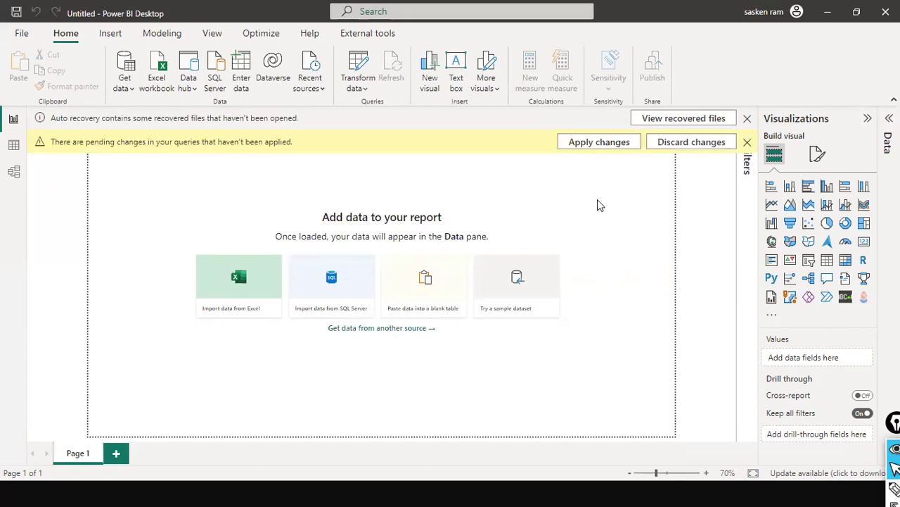
click(606, 144)
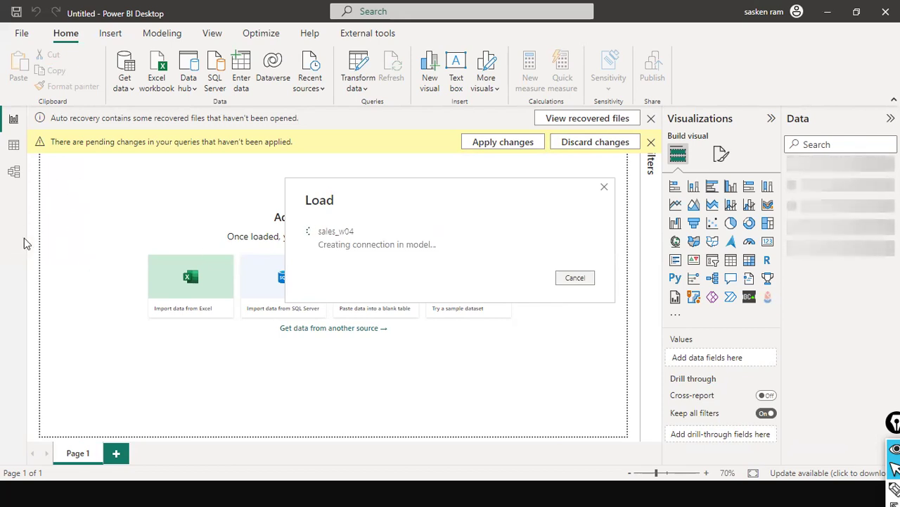
drag(23, 247, 21, 187)
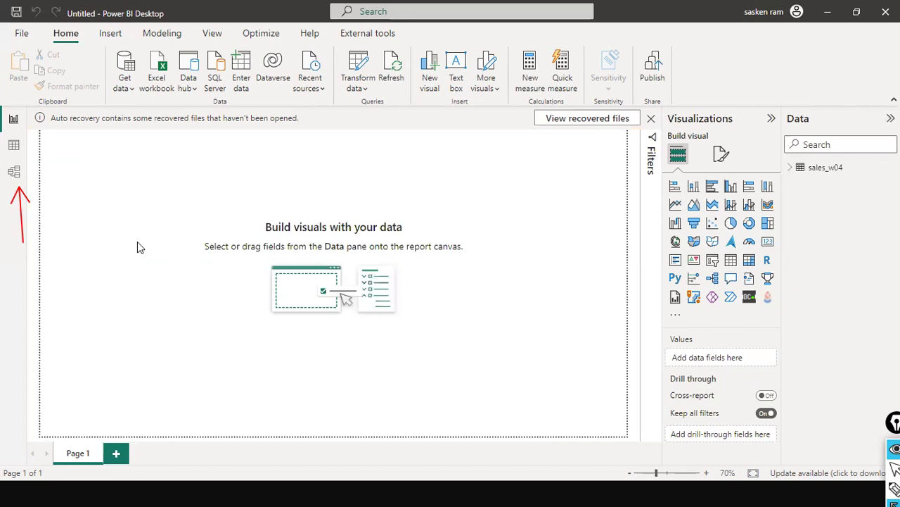
drag(841, 32, 837, 146)
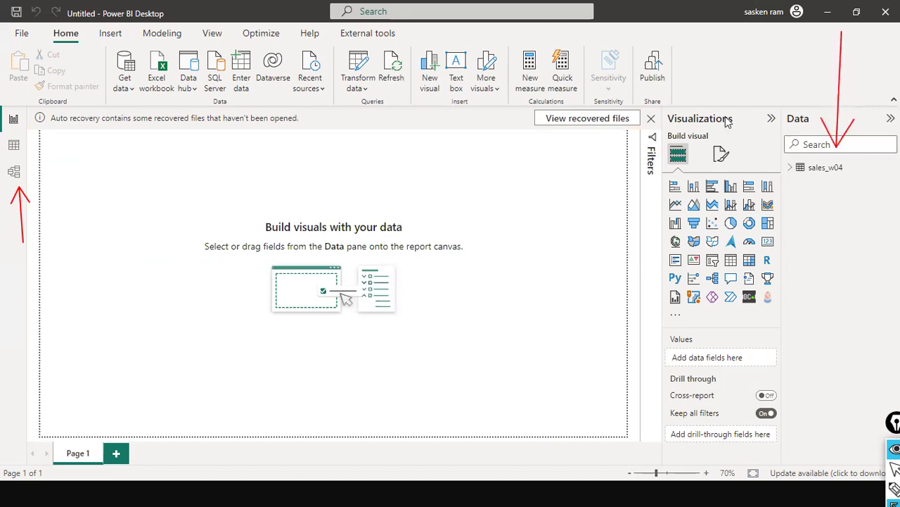
drag(878, 167, 860, 173)
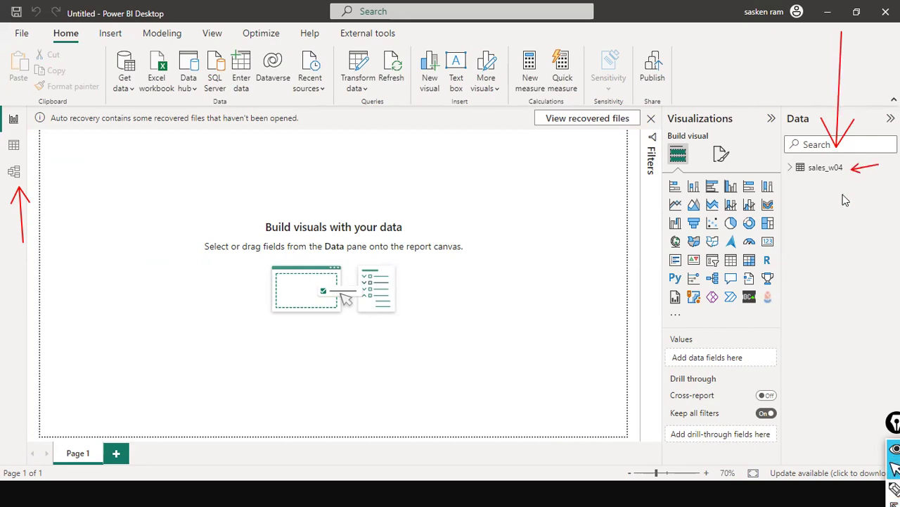
- Expand the sales_w04 table and look through its fields, from Category to Sub.Category
click(791, 175)
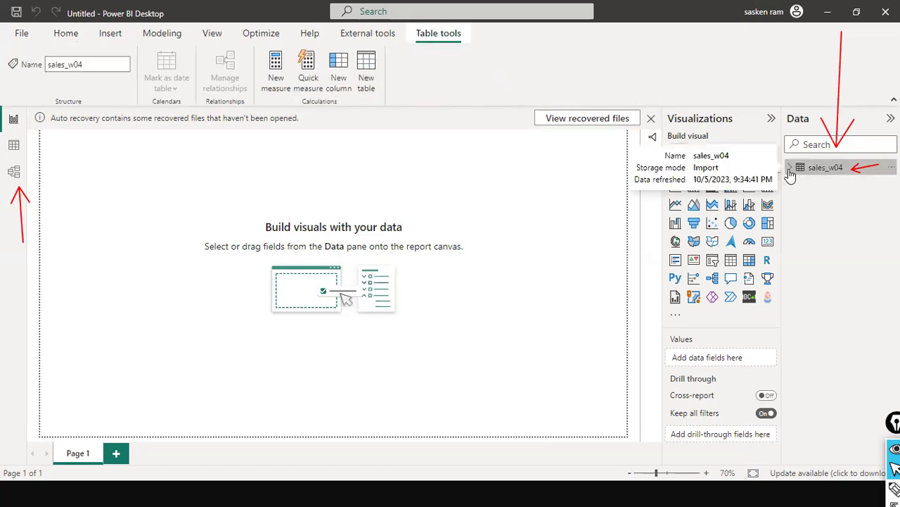
click(788, 171)
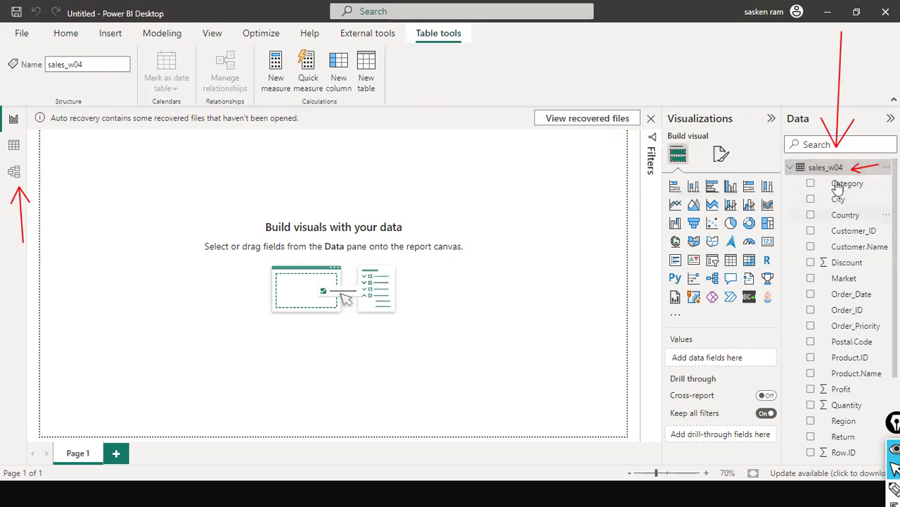
scroll(854, 202, down, 1)
scroll(853, 202, down, 3)
scroll(851, 233, up, 4)
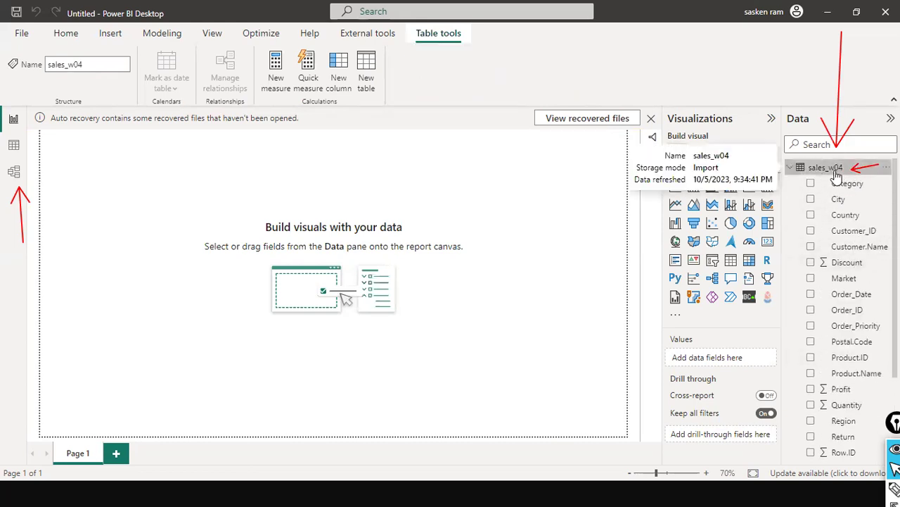
scroll(839, 352, down, 3)
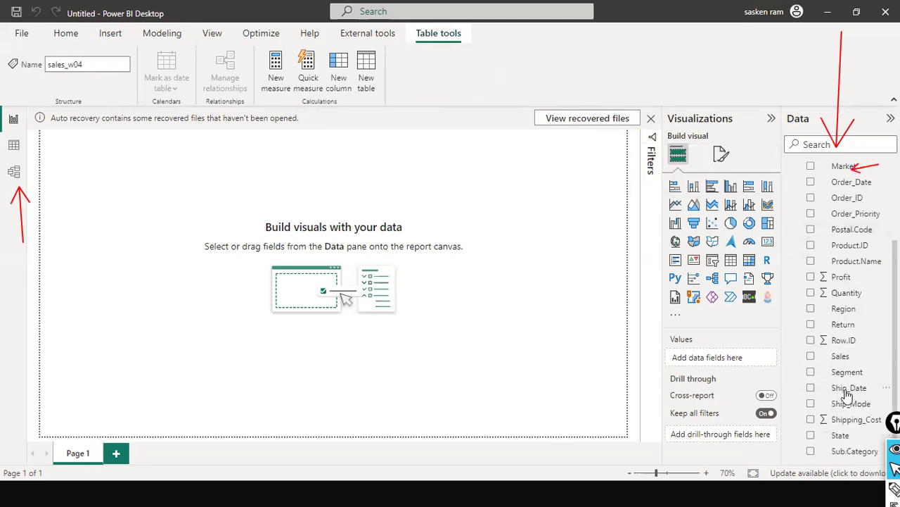
scroll(844, 372, up, 4)
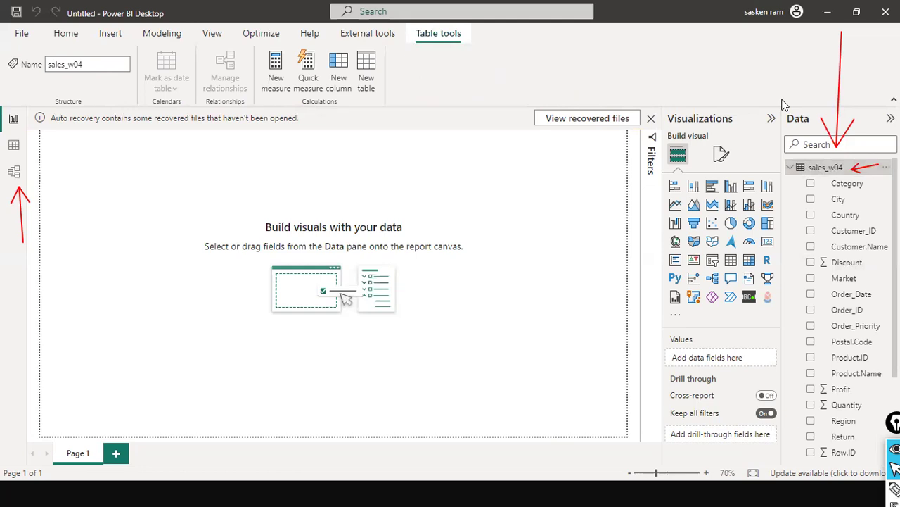
drag(783, 100, 800, 167)
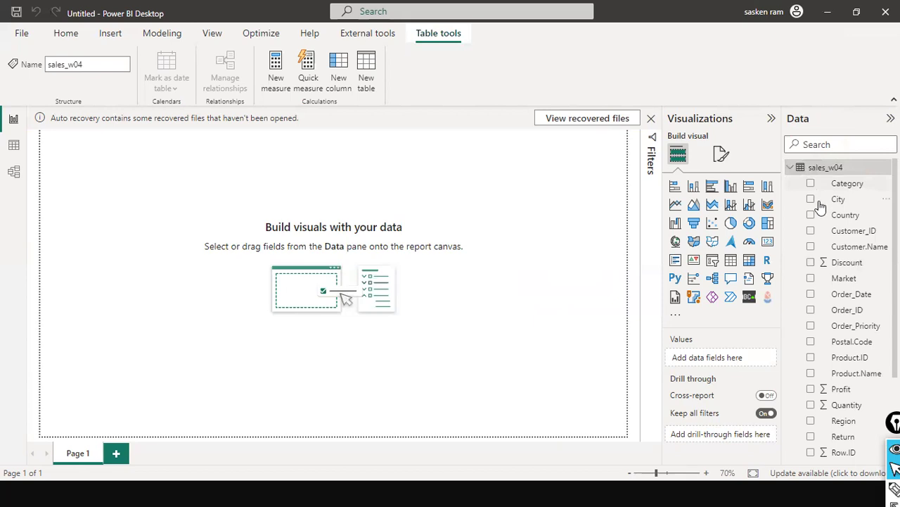
scroll(820, 205, down, 3)
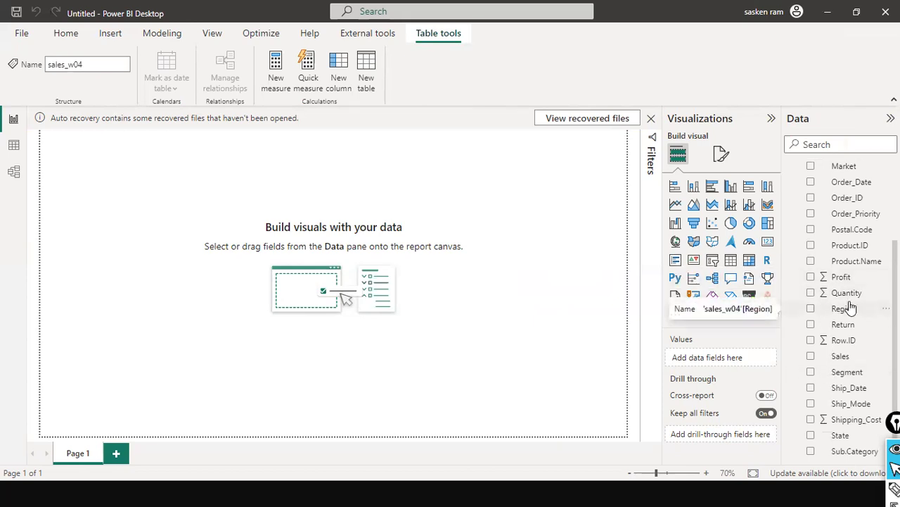
scroll(850, 308, up, 3)
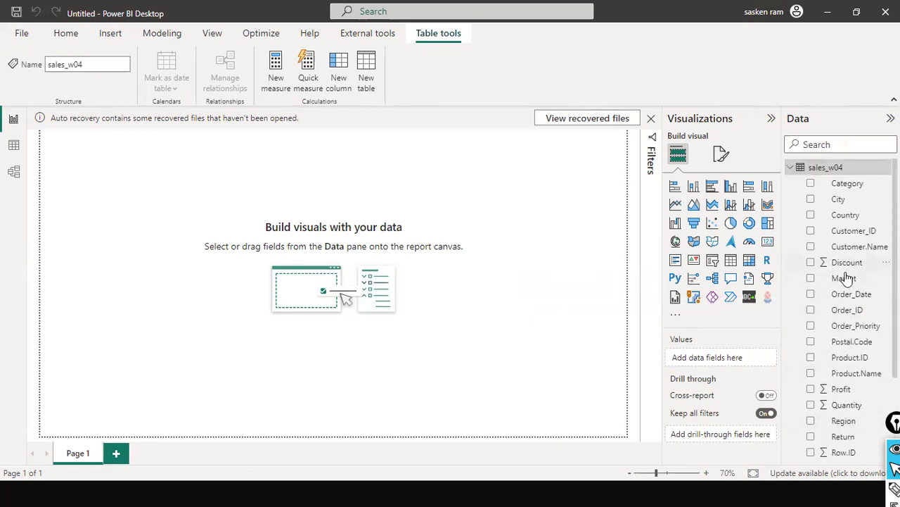
scroll(843, 281, down, 3)
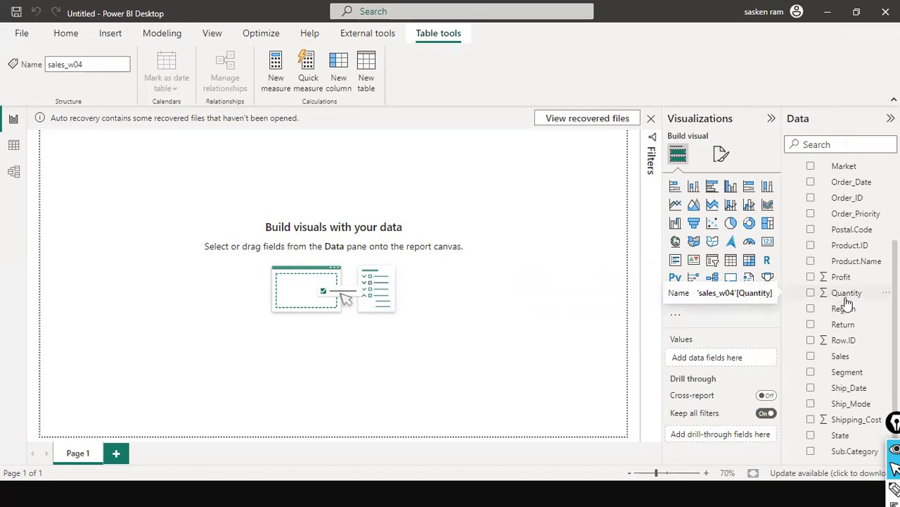
- Add a table visual near the middle of the report page and populate it with the Quantity field
drag(845, 299, 477, 267)
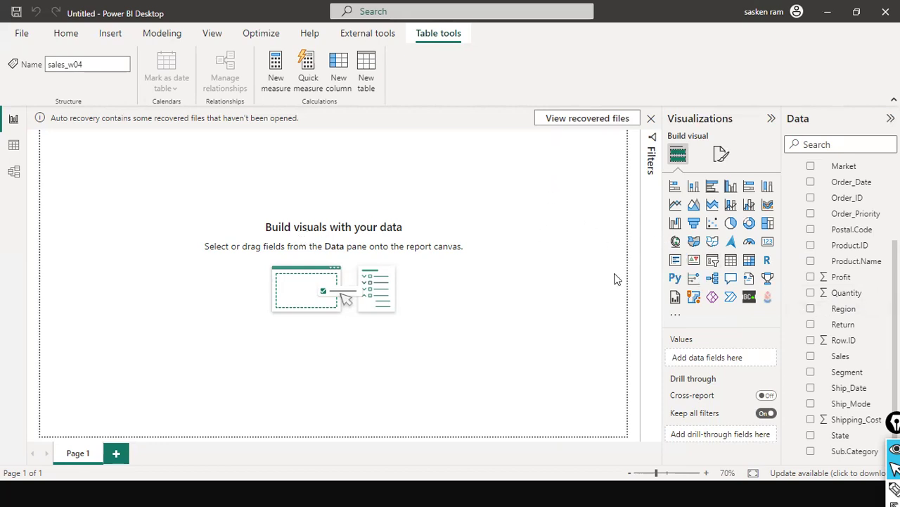
click(732, 262)
drag(62, 160, 254, 233)
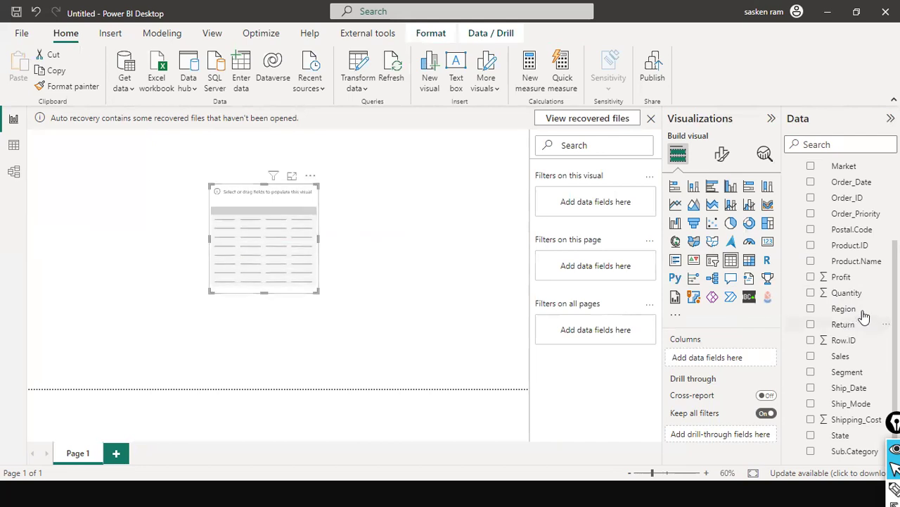
drag(850, 300, 276, 236)
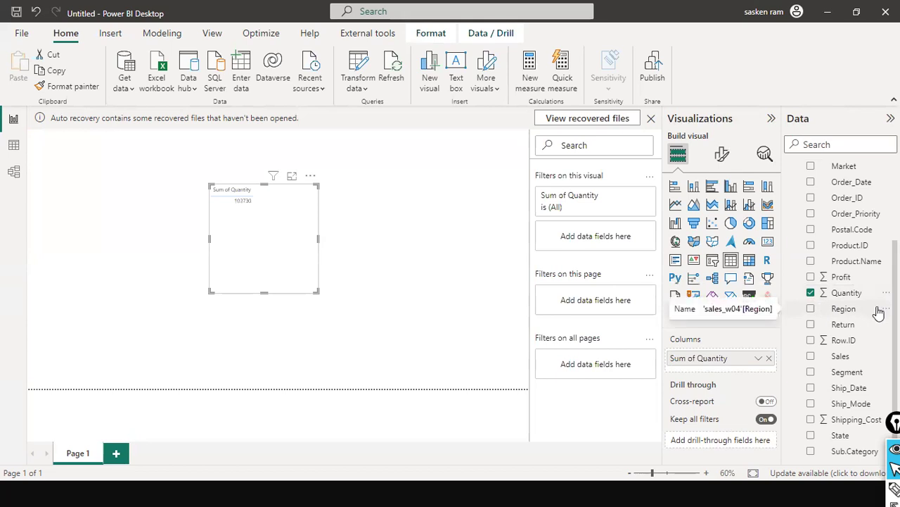
- Move the table visual further left on the report page, and try Don't summarize on Quantity before setting it back to Sum
drag(310, 237, 242, 275)
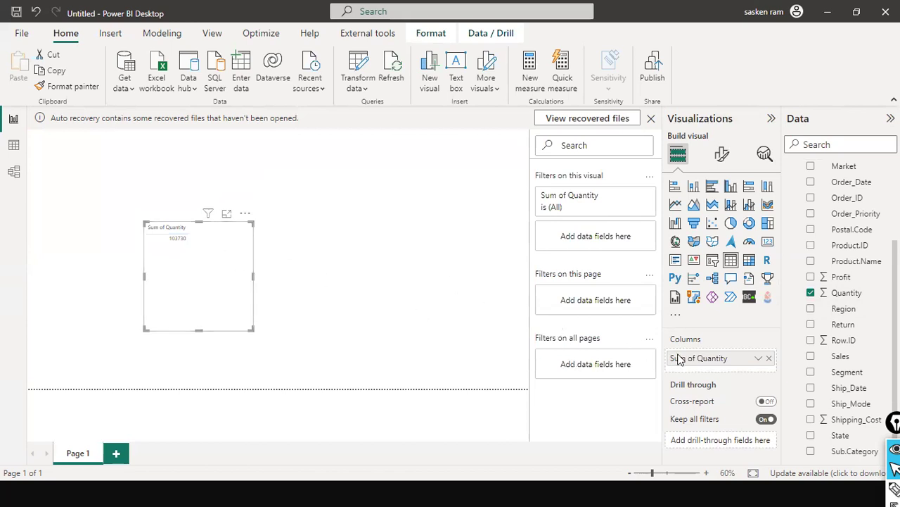
click(759, 359)
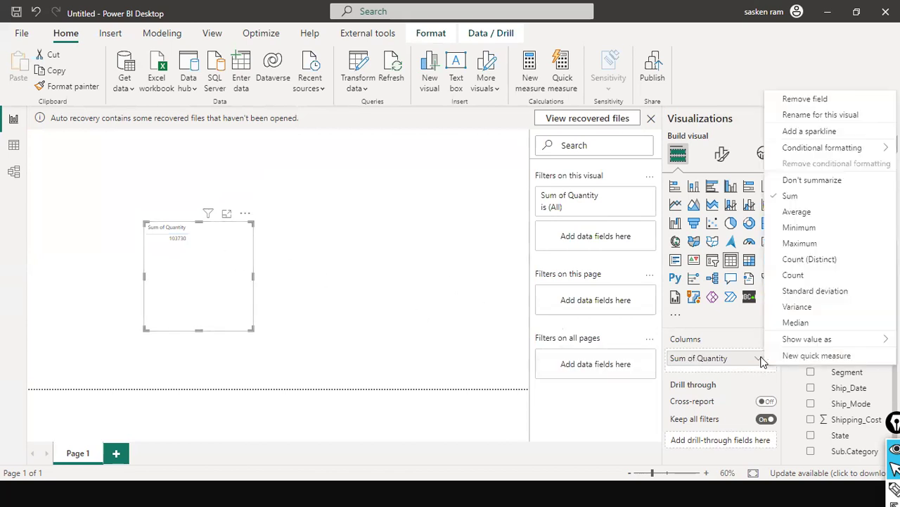
click(795, 180)
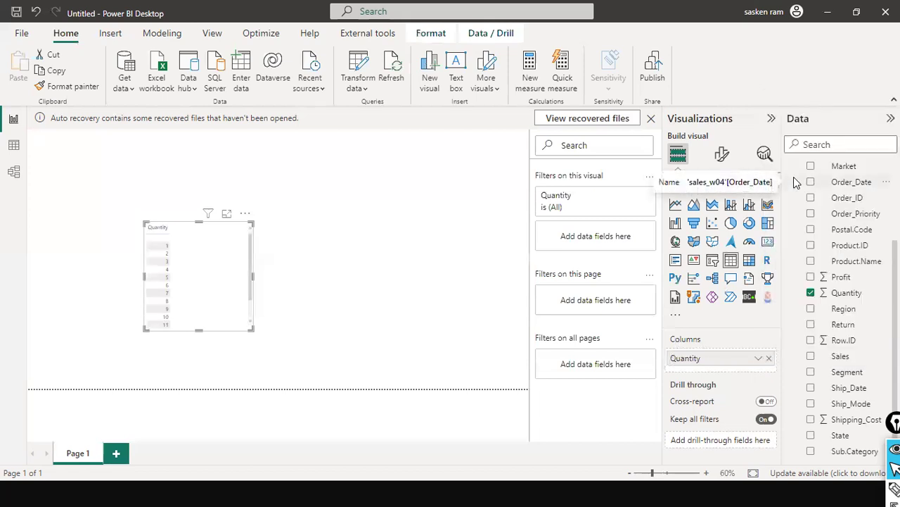
click(757, 360)
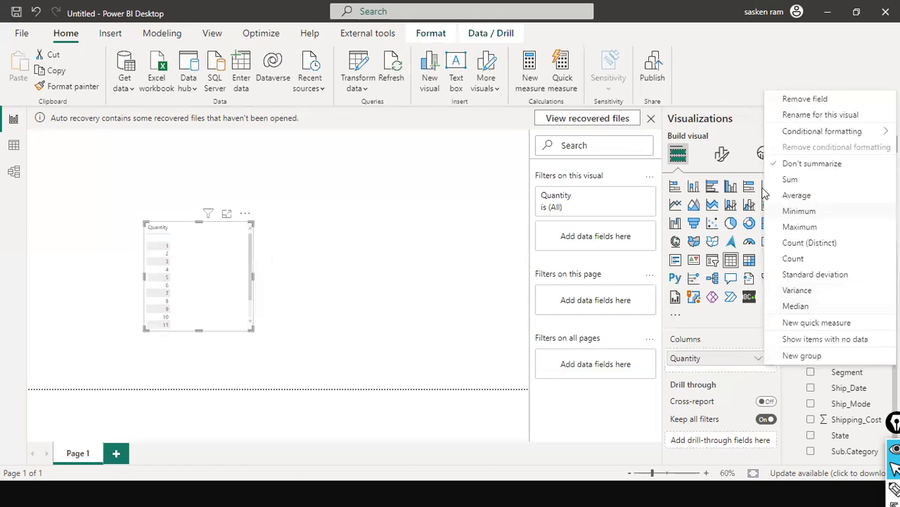
click(789, 180)
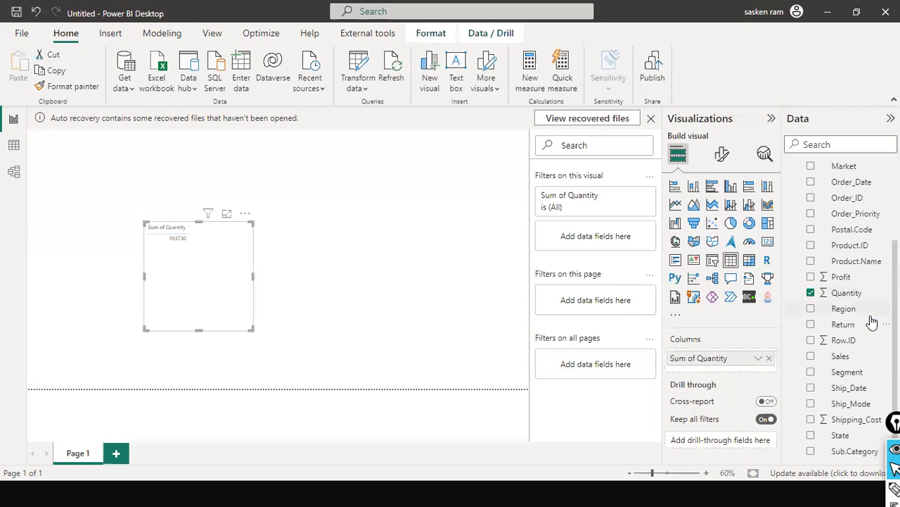
- Look through the sales_w04 field list for the fields marked as summable and compare them with Sales
scroll(870, 310, up, 3)
scroll(864, 267, down, 3)
scroll(855, 285, down, 1)
scroll(865, 261, up, 3)
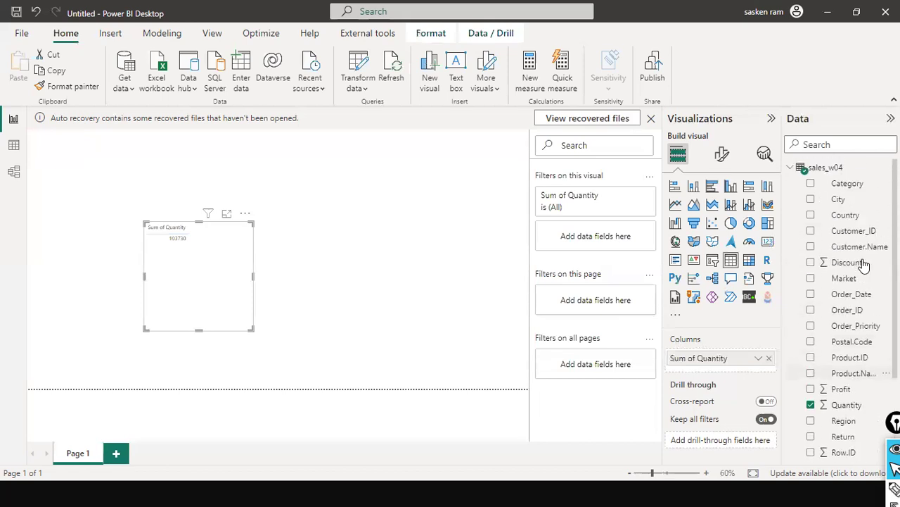
scroll(856, 282, down, 3)
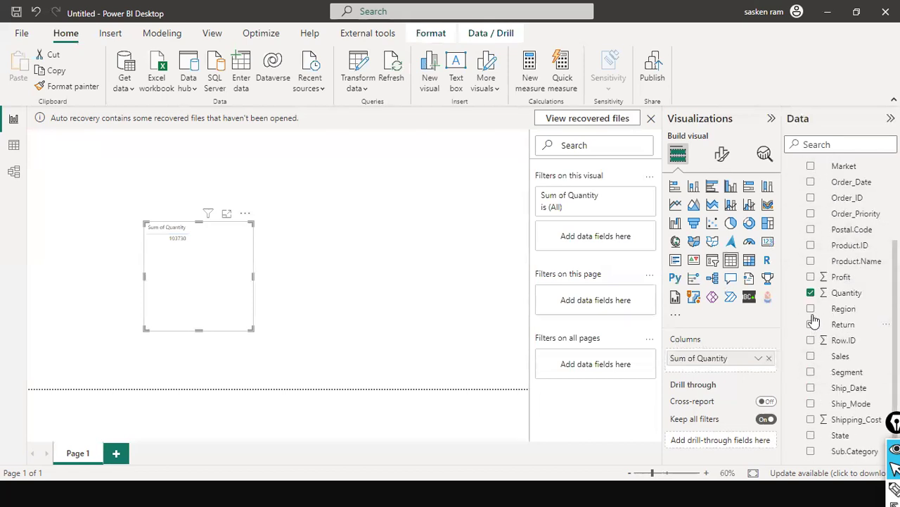
scroll(828, 303, up, 3)
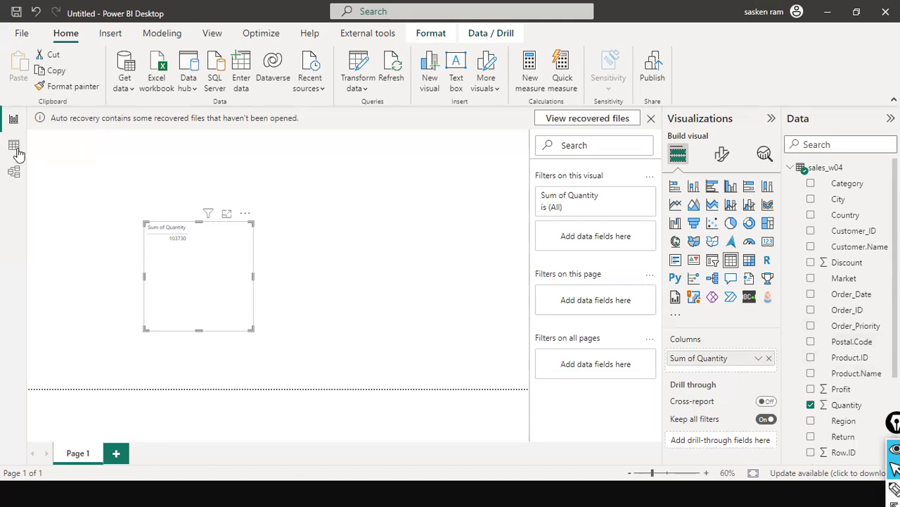
drag(212, 160, 28, 116)
drag(152, 176, 30, 147)
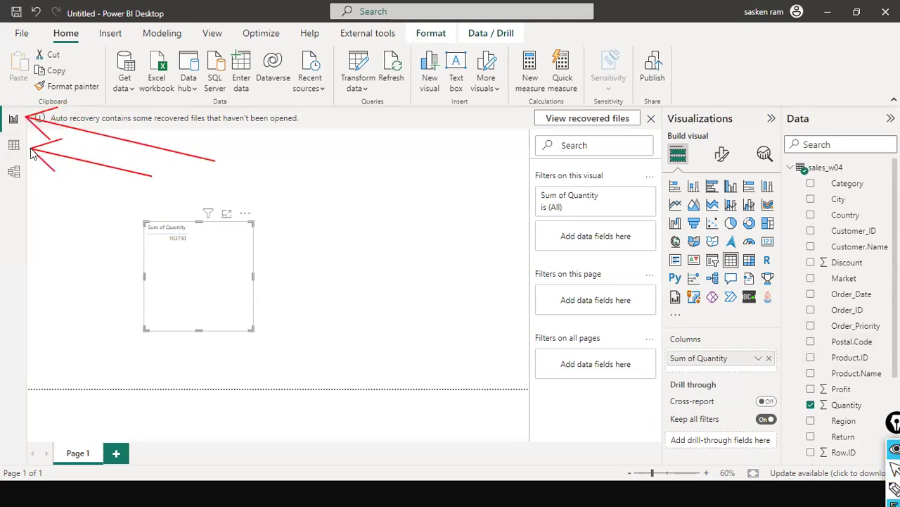
- Show the sales_w04 data as a table and examine its columns from Row.ID to Return
click(13, 149)
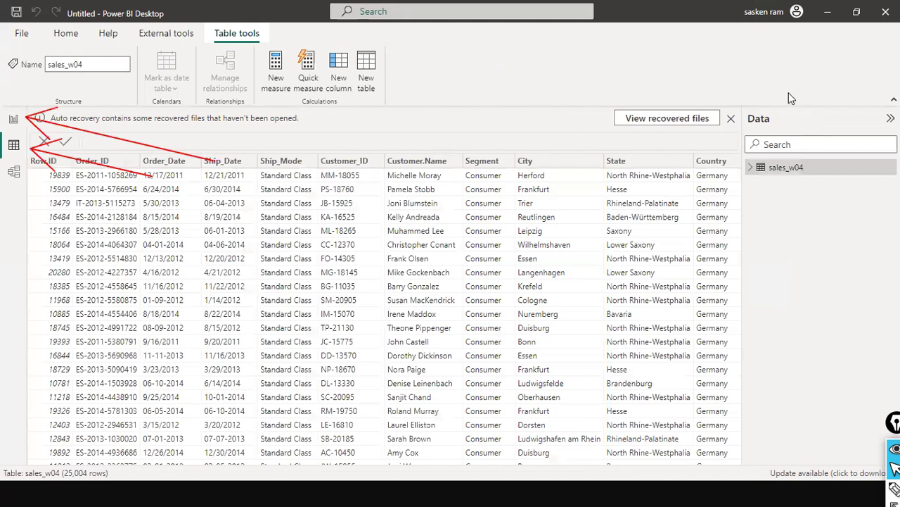
drag(791, 74, 792, 145)
mouse_move(616, 75)
mouse_down()
mouse_move(465, 154)
mouse_move(399, 167)
mouse_up()
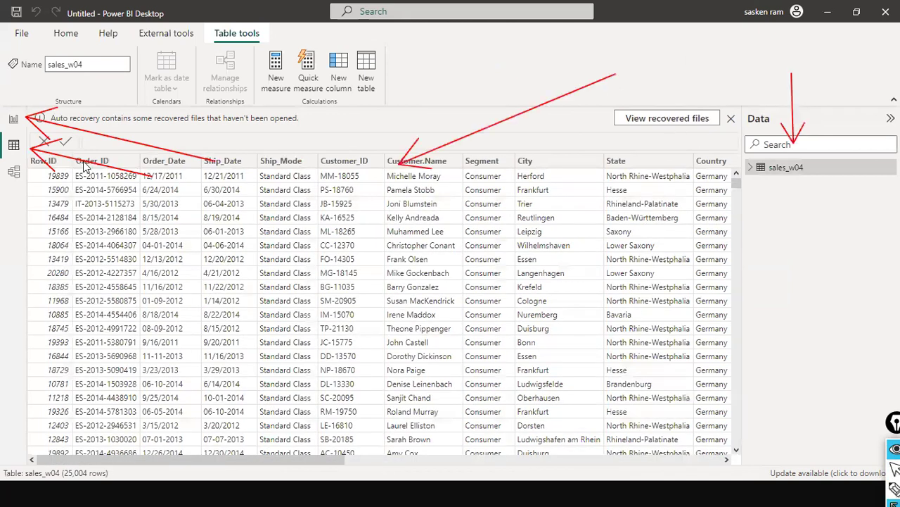
key(Escape)
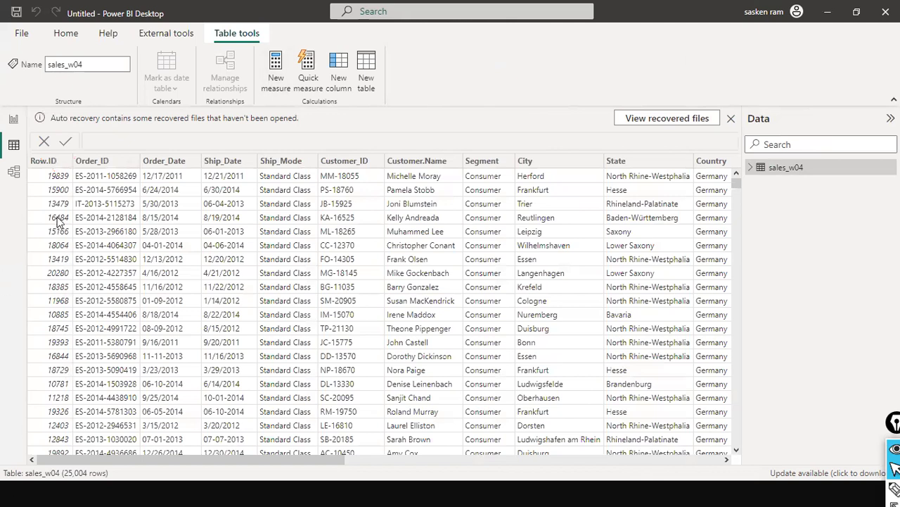
drag(209, 459, 450, 457)
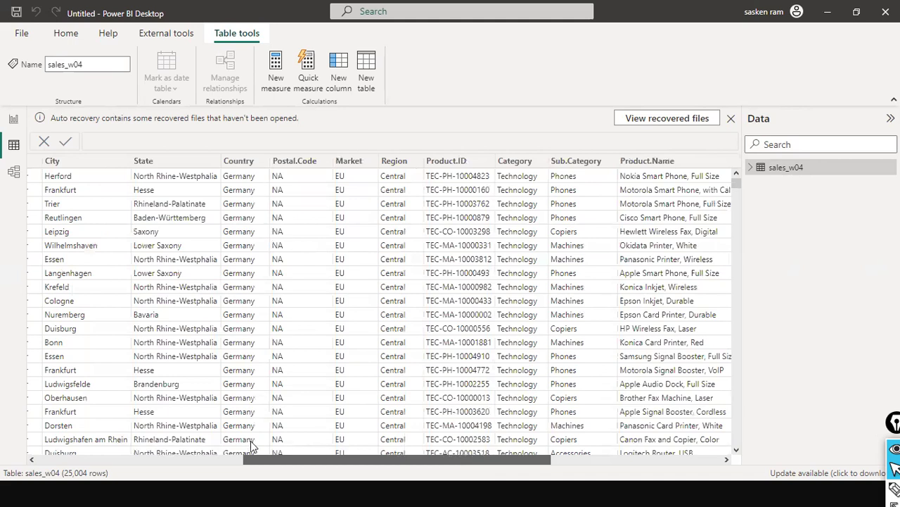
scroll(251, 441, left, 5)
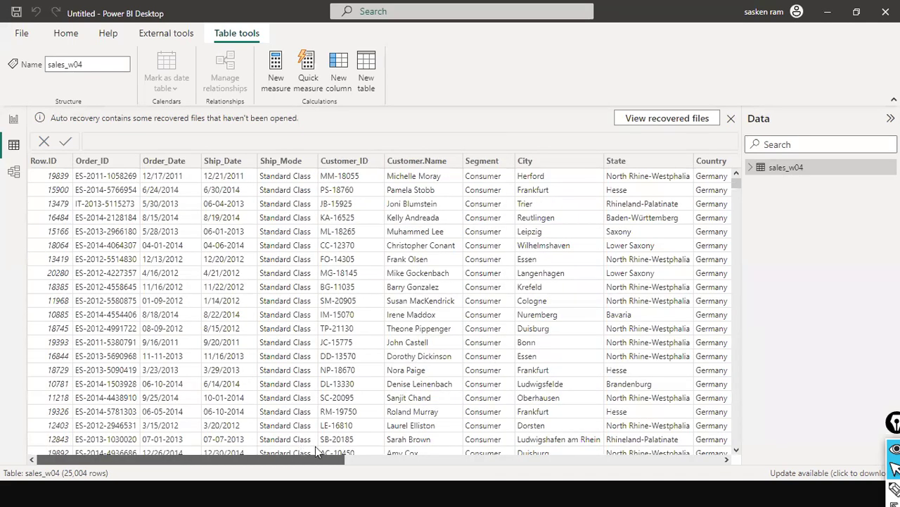
scroll(315, 446, right, 3)
drag(353, 453, 710, 484)
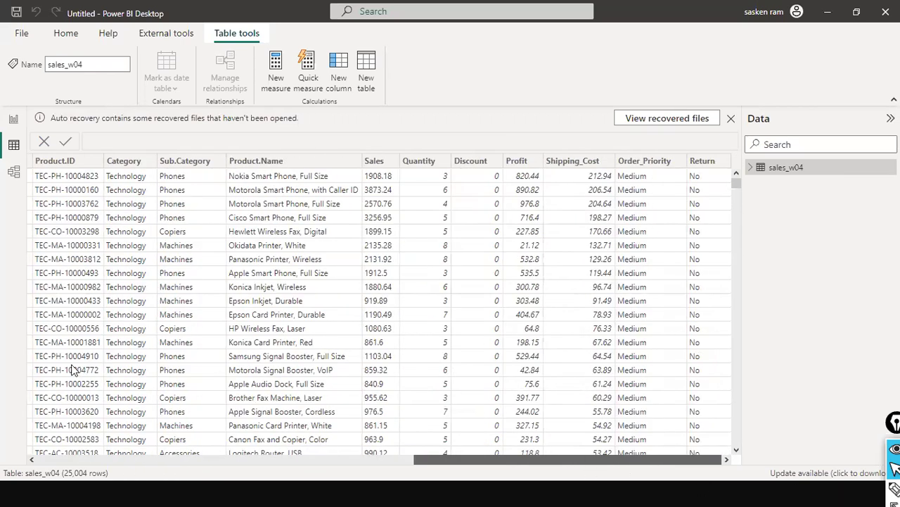
scroll(71, 370, left, 5)
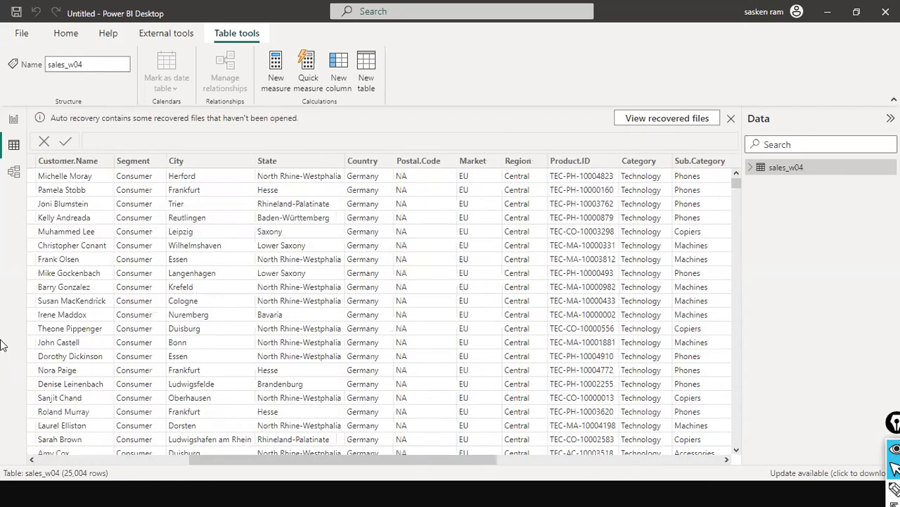
drag(58, 426, 71, 462)
- Select the State column and check its distinct value count against the table's row count
click(298, 169)
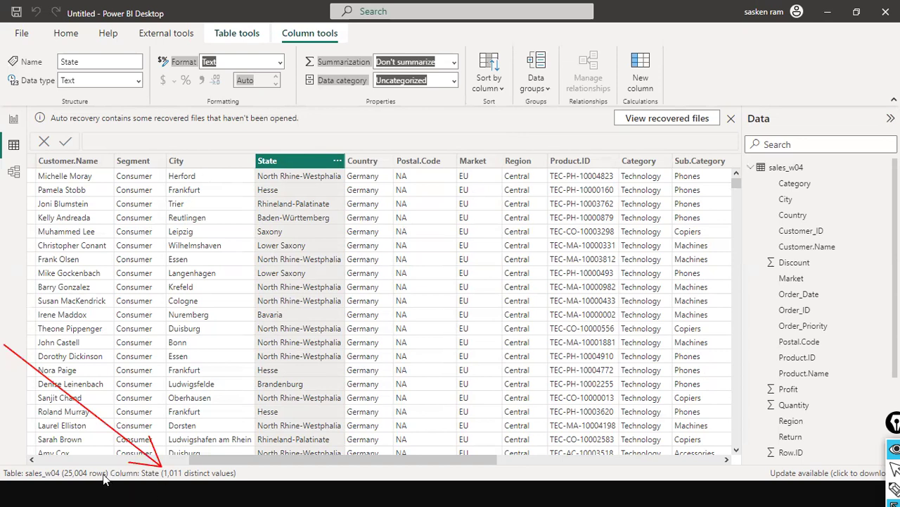
drag(83, 454, 77, 467)
key(Escape)
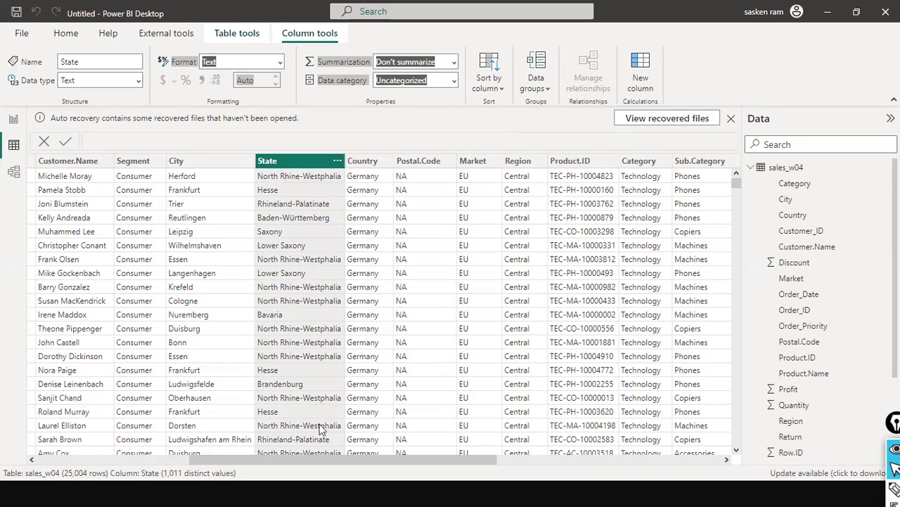
- Check the data types of the Quantity, Profit and Sales columns one after another
drag(451, 461, 598, 470)
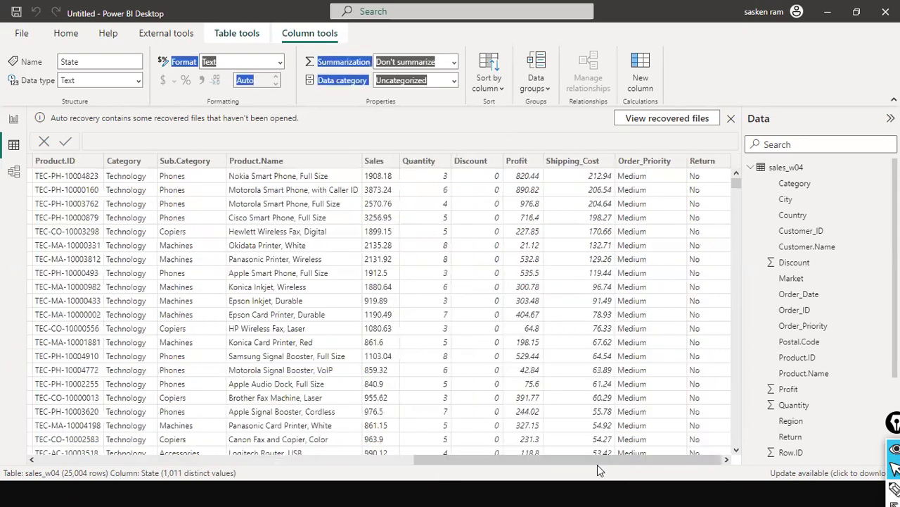
click(421, 168)
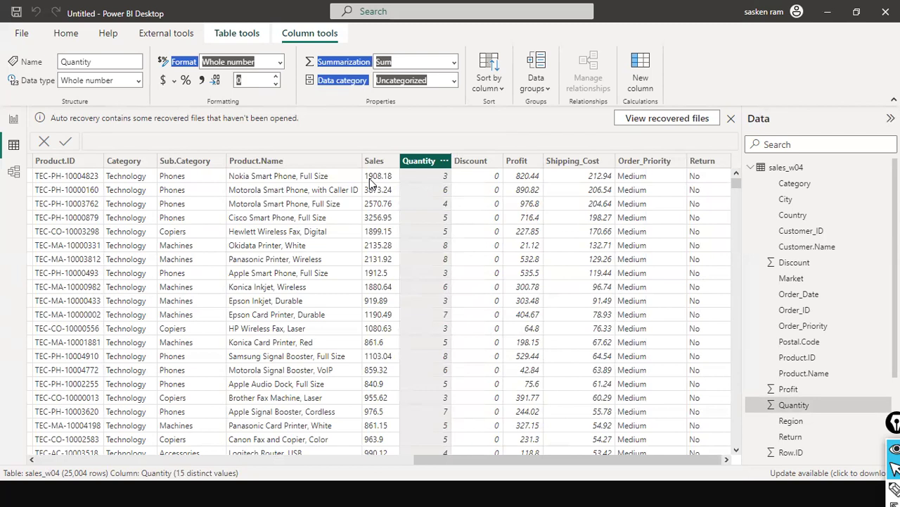
mouse_move(422, 162)
mouse_down()
mouse_move(261, 107)
mouse_move(133, 83)
mouse_up()
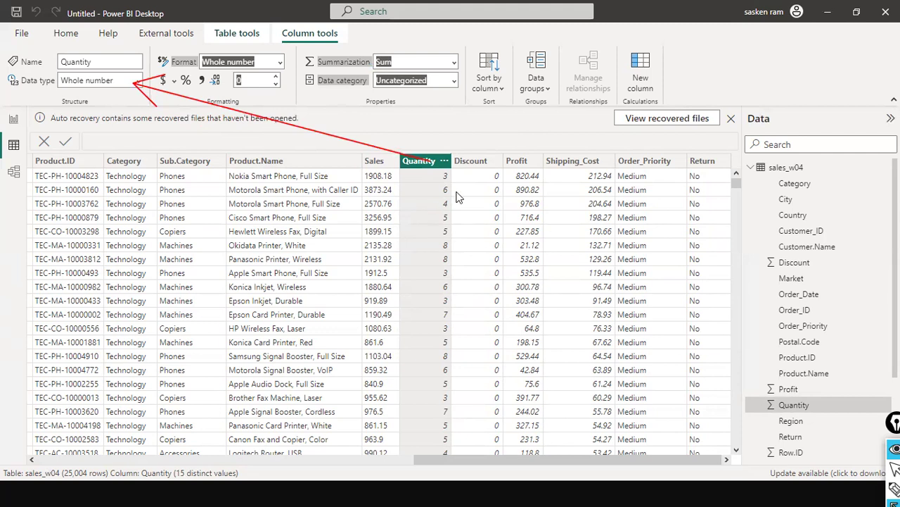
click(526, 167)
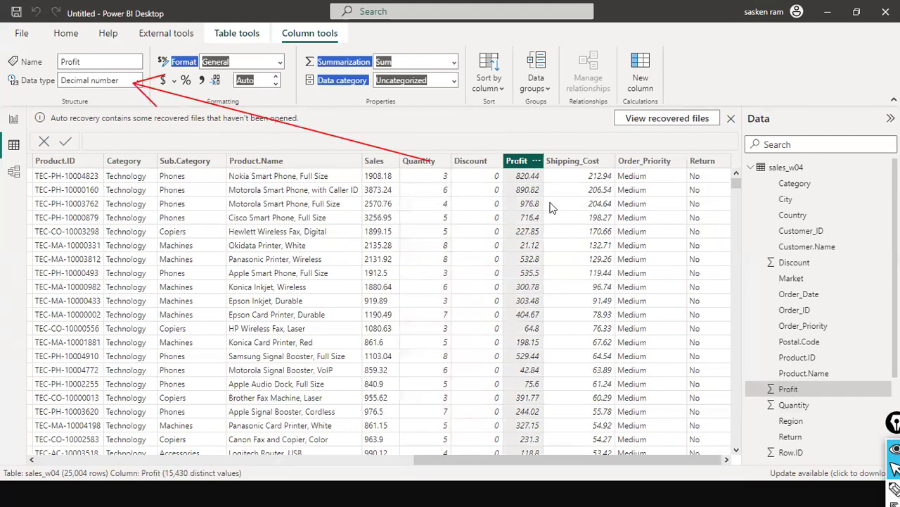
click(378, 164)
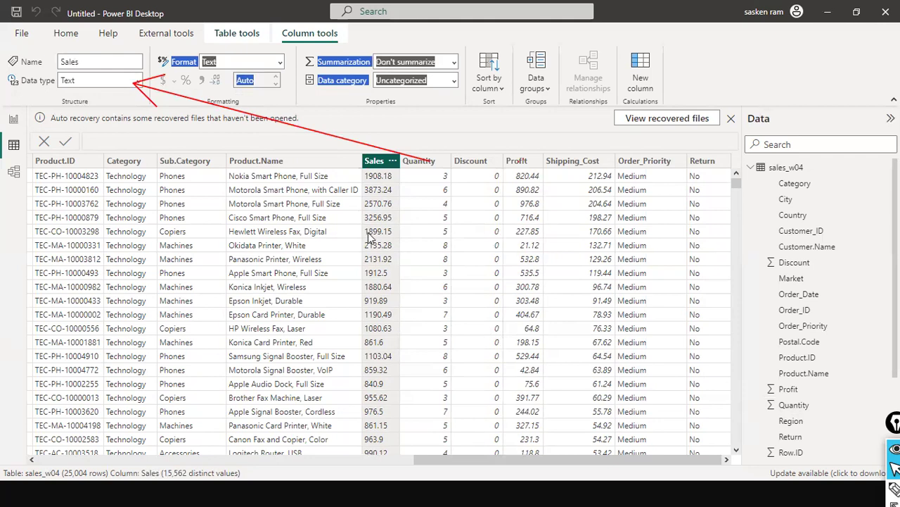
- Examine the first rows of Sales values and review the data types available for the Sales column
scroll(376, 228, down, 3)
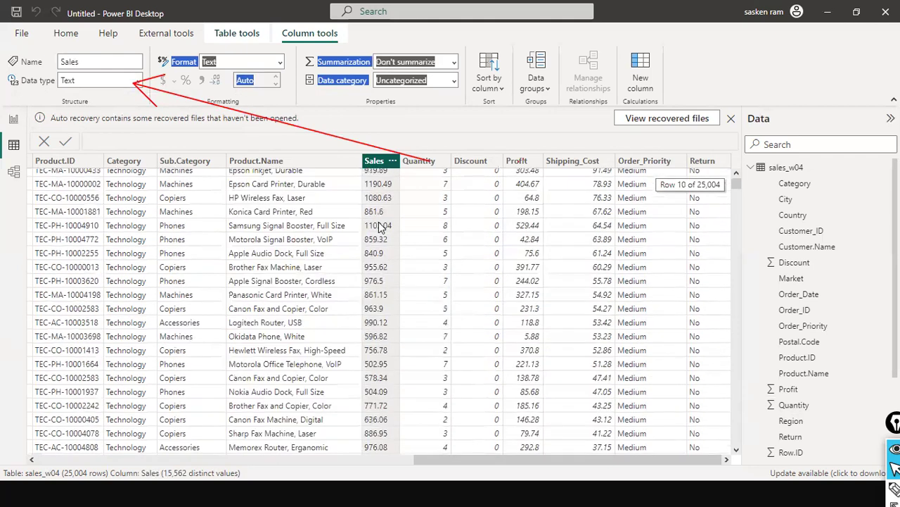
scroll(380, 227, up, 3)
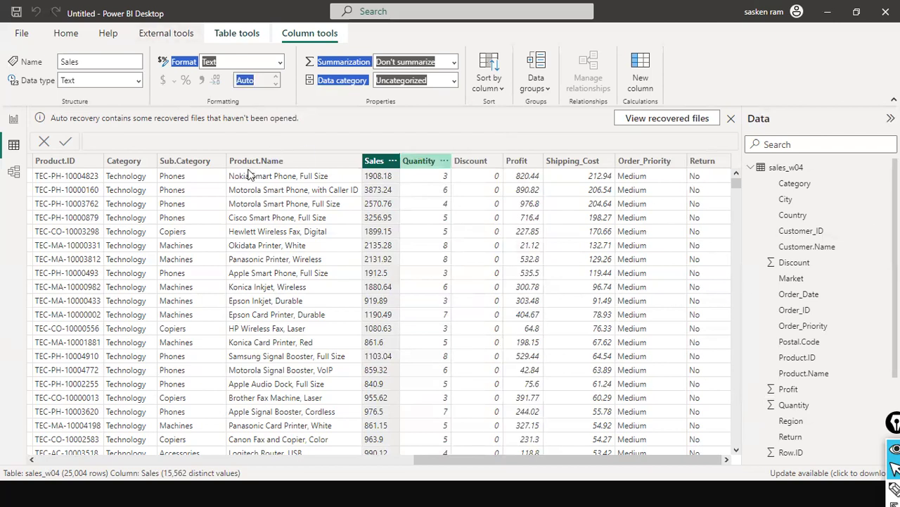
click(139, 82)
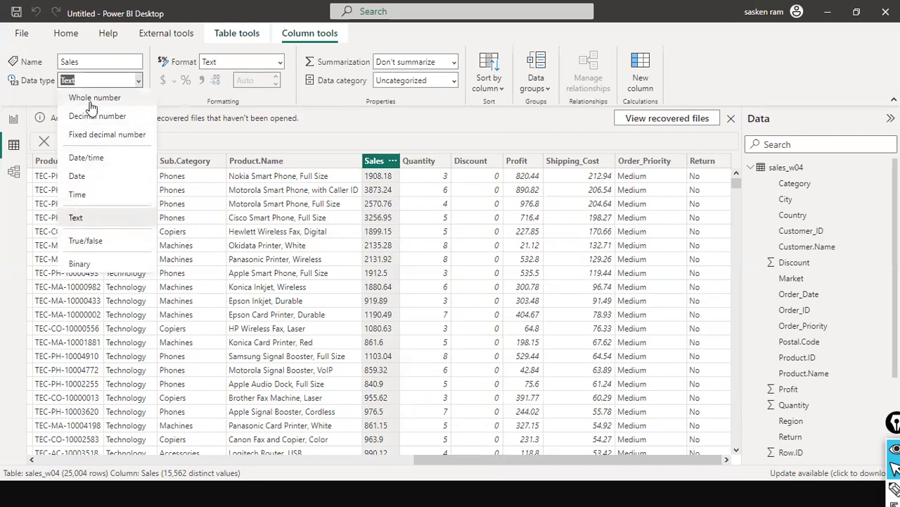
click(246, 146)
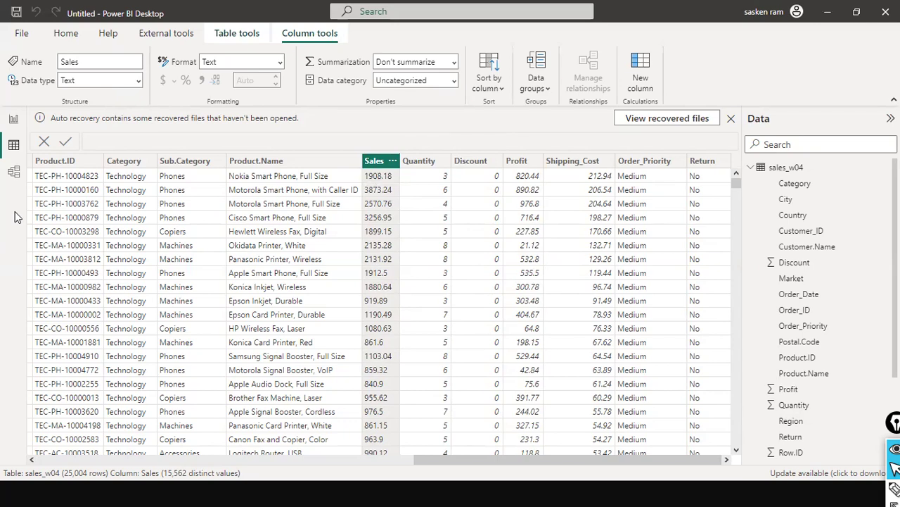
scroll(397, 394, down, 4)
scroll(394, 416, up, 3)
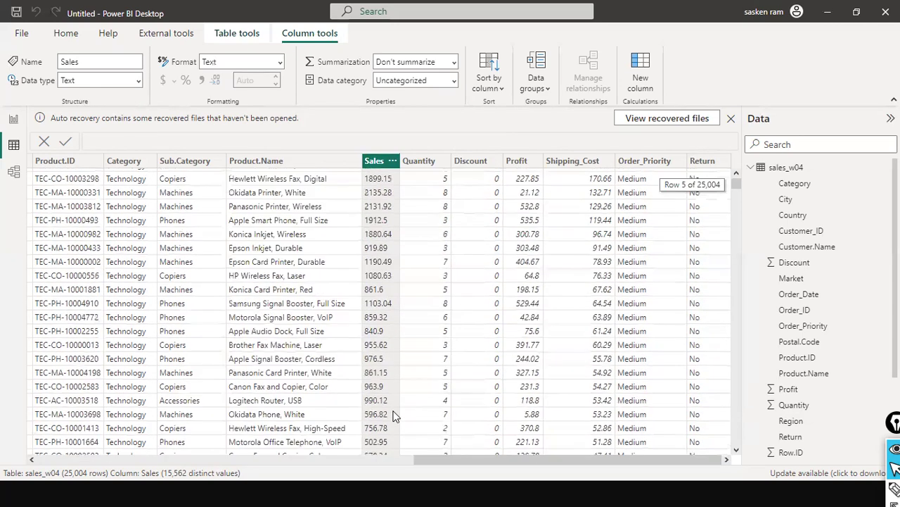
scroll(394, 415, up, 2)
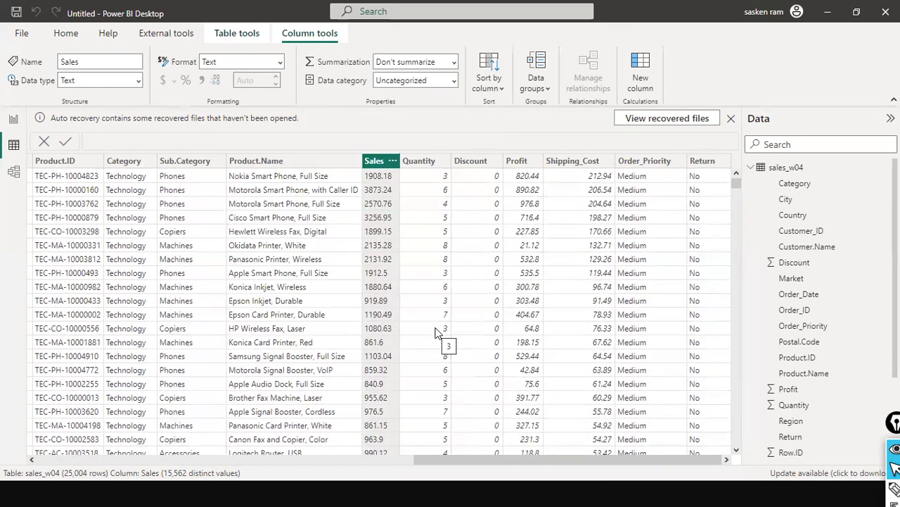
click(139, 81)
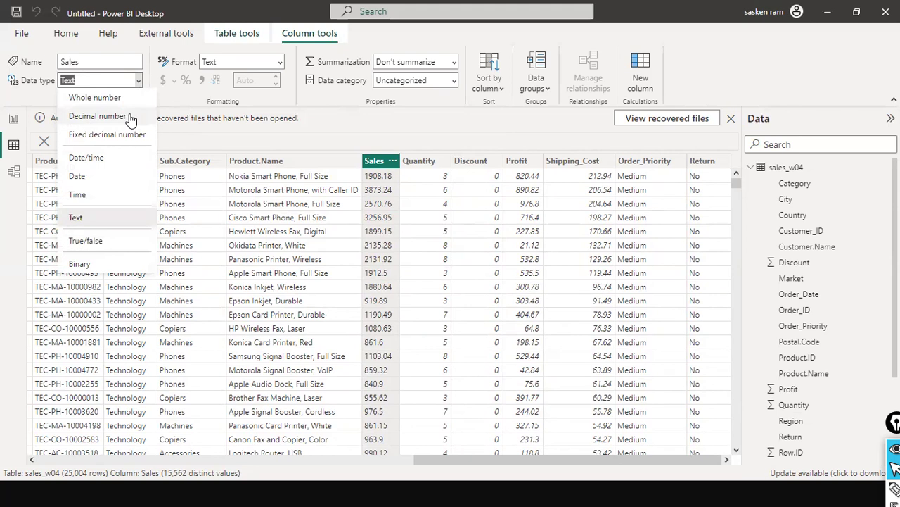
click(335, 143)
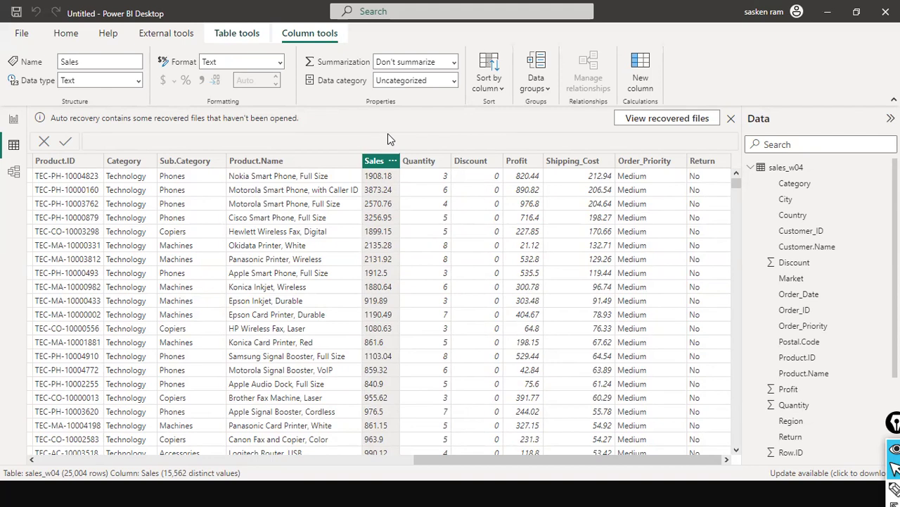
- Scan the Sales values again and look at the column's sort and filter options
scroll(373, 207, down, 3)
scroll(373, 207, up, 2)
scroll(373, 208, up, 2)
scroll(373, 207, down, 6)
scroll(373, 208, up, 6)
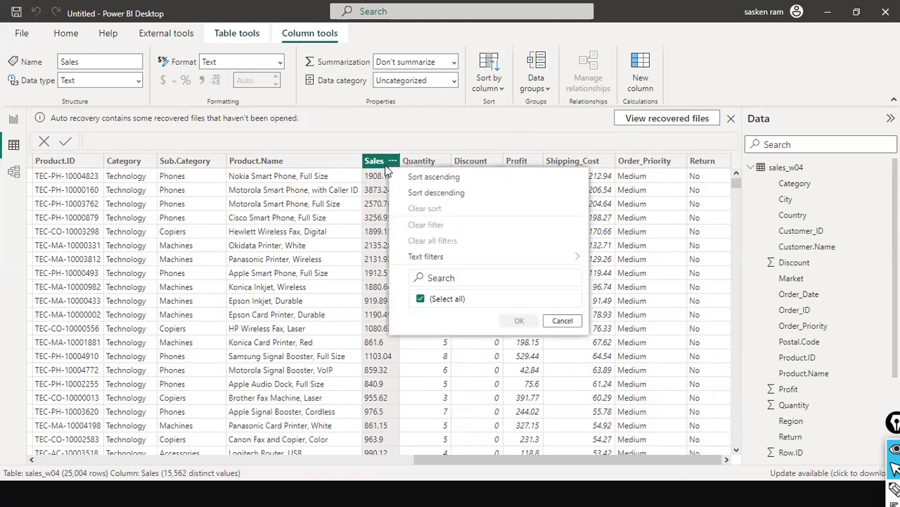
click(97, 98)
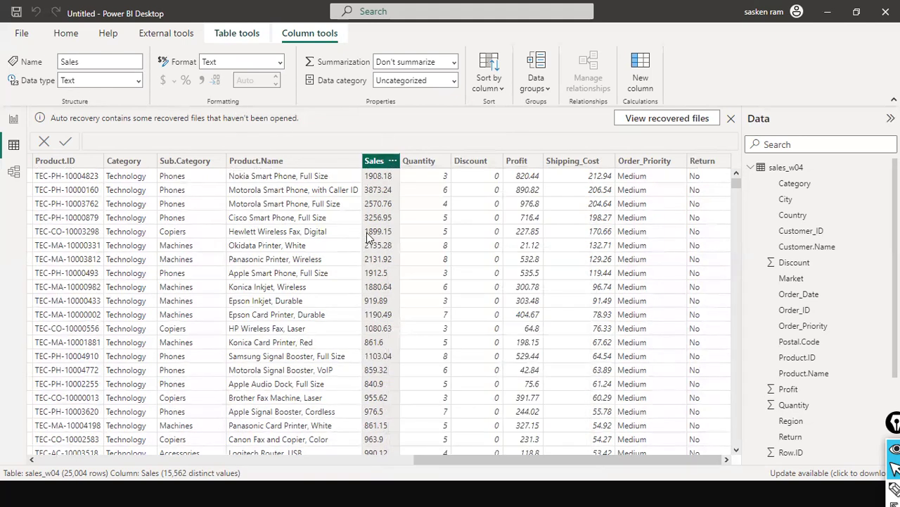
- Scan further rows of Sales values and check the data types offered for the Sales column
scroll(380, 221, down, 8)
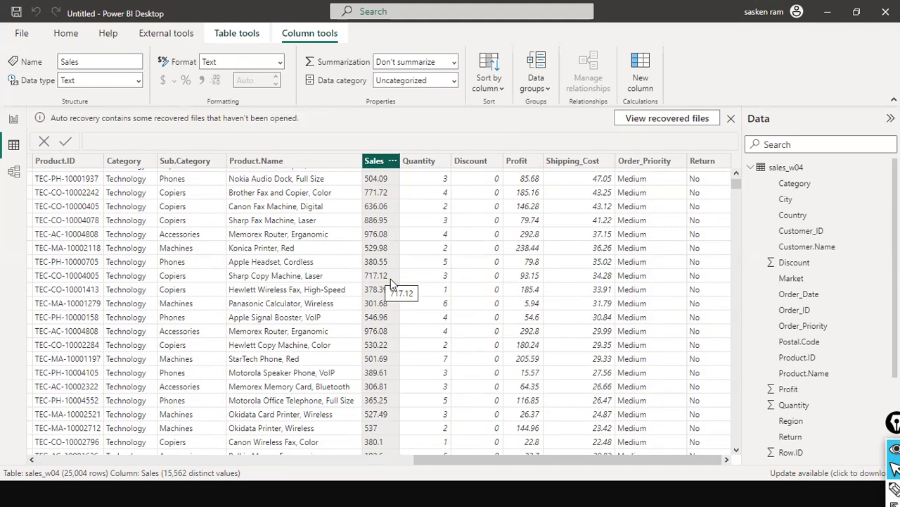
click(138, 82)
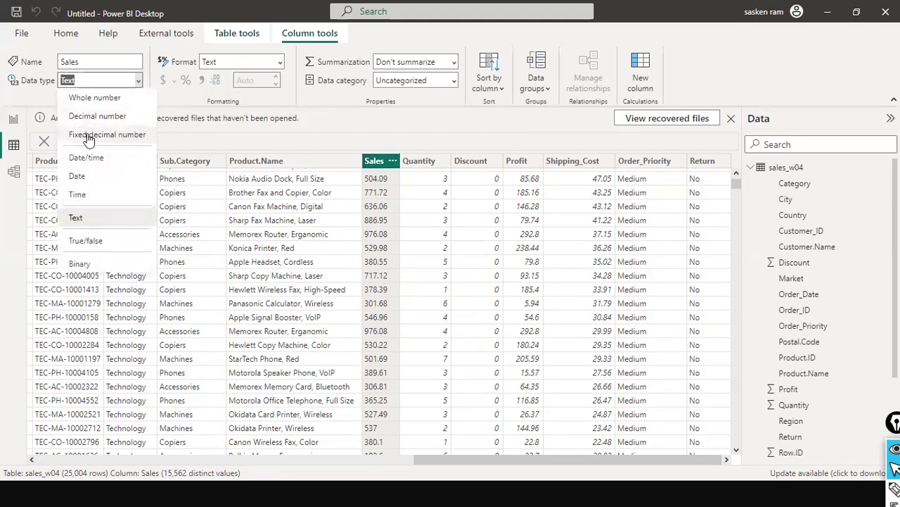
click(277, 145)
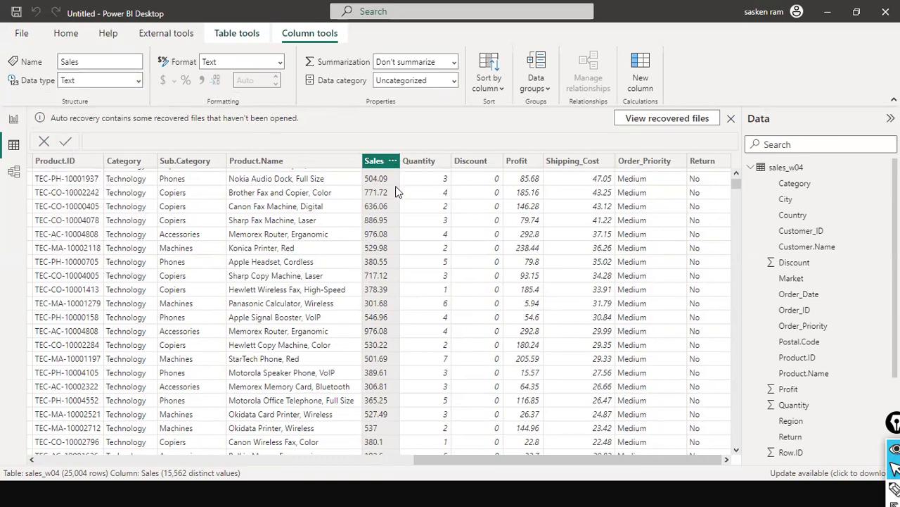
scroll(390, 275, down, 8)
scroll(390, 275, up, 5)
scroll(390, 275, down, 7)
scroll(390, 275, down, 10)
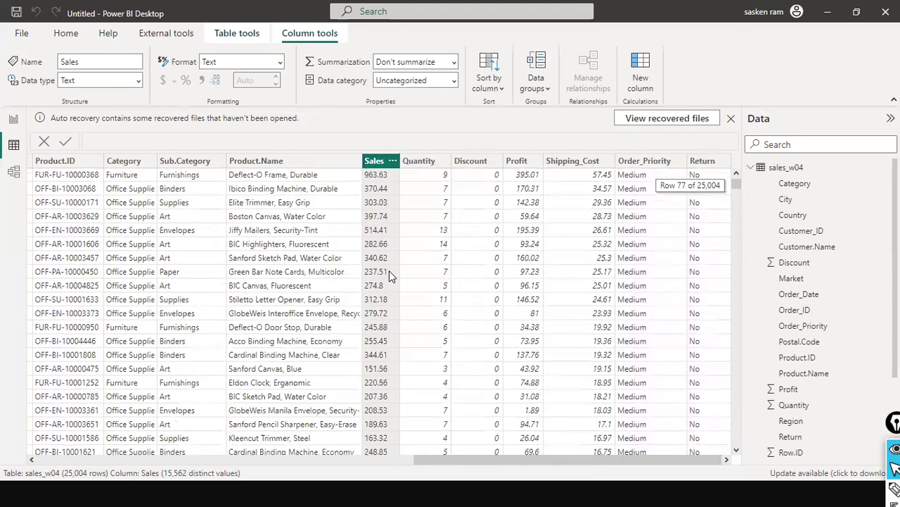
scroll(389, 275, up, 1)
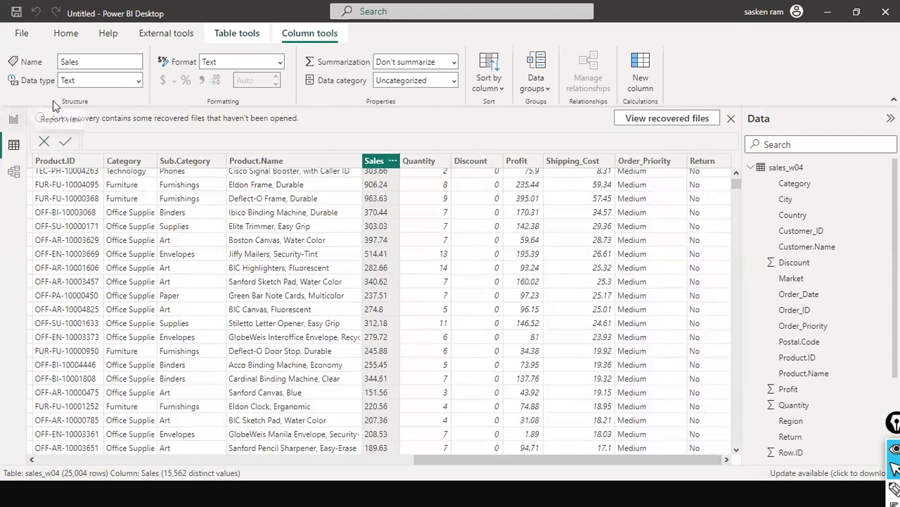
- Return to the report view and open the sales_w04 table in Power Query Editor to transform its data
click(14, 118)
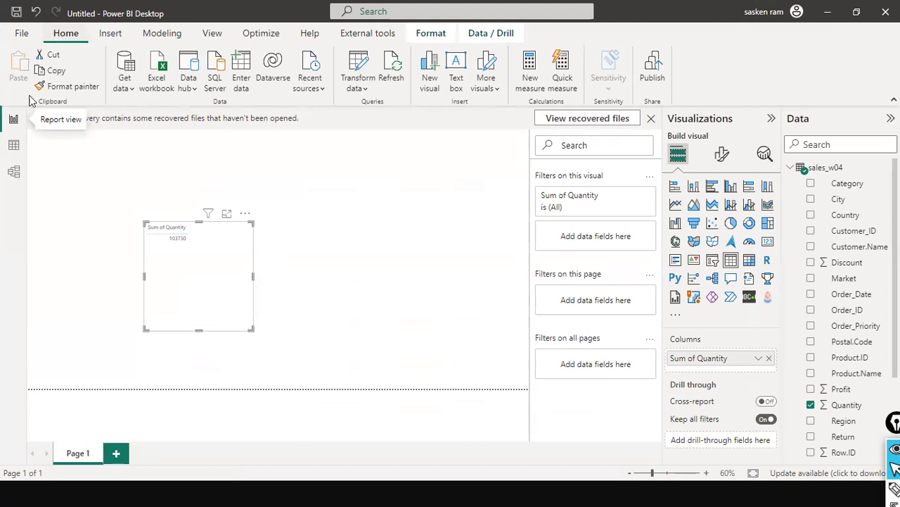
click(14, 144)
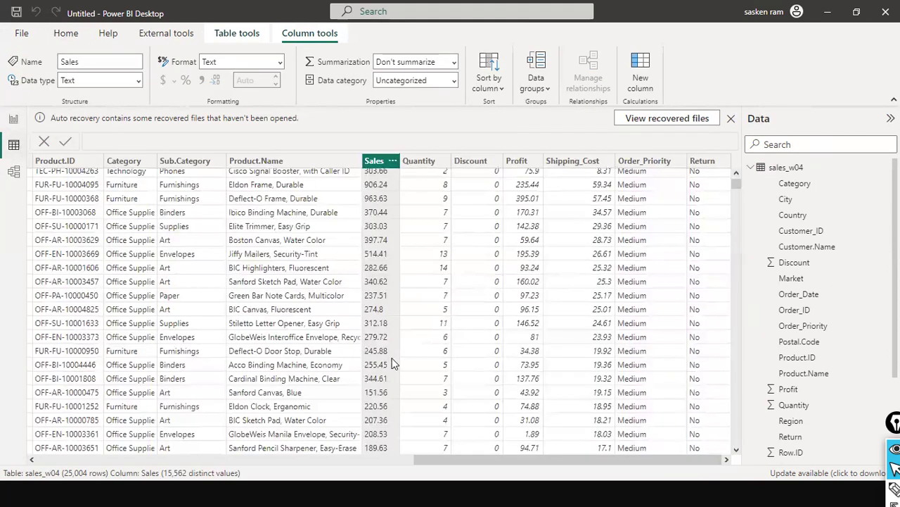
click(10, 125)
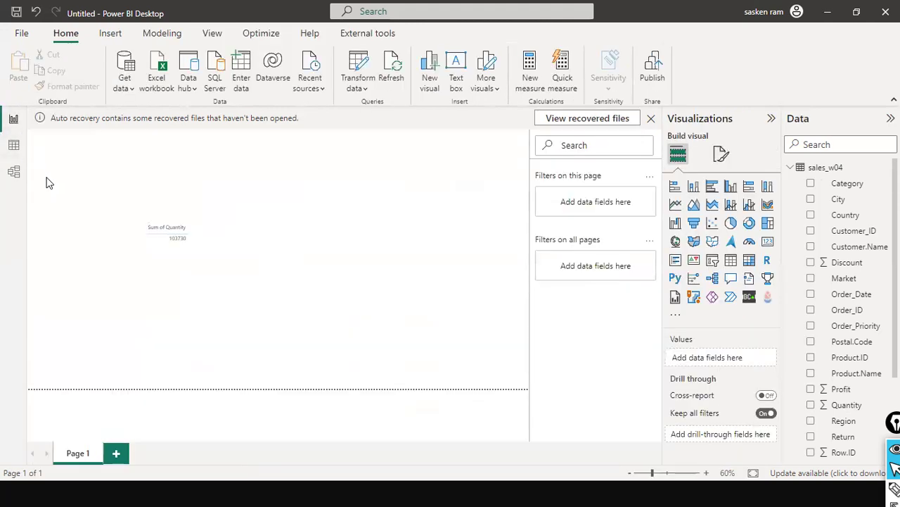
click(13, 144)
click(13, 120)
click(366, 89)
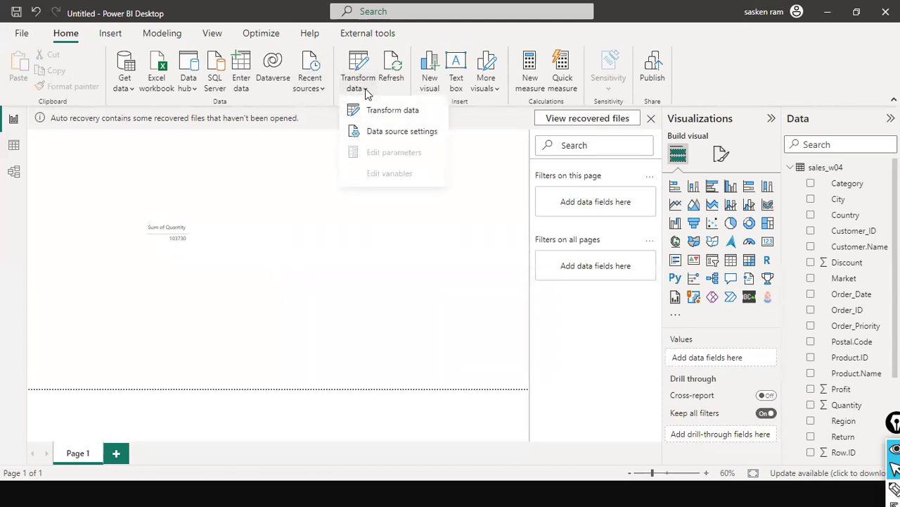
click(394, 118)
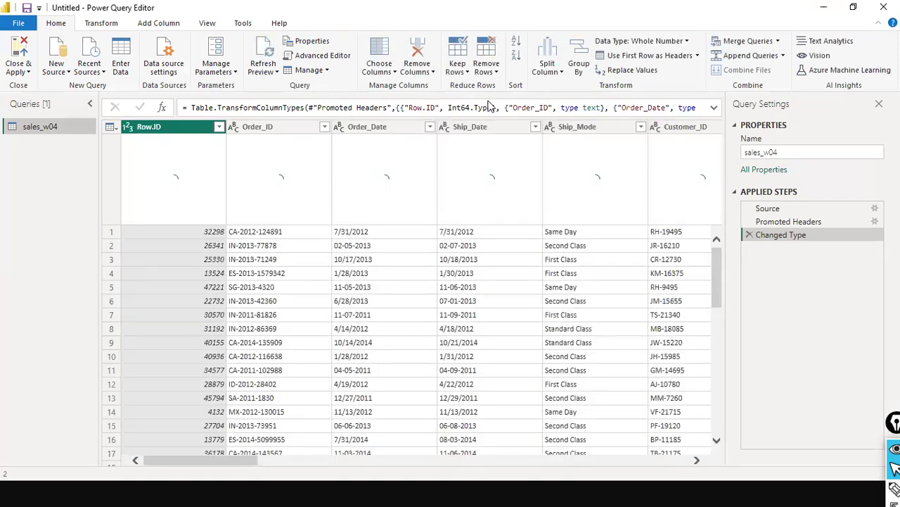
- Replace the $ sign with an empty value throughout the Sales column
click(88, 23)
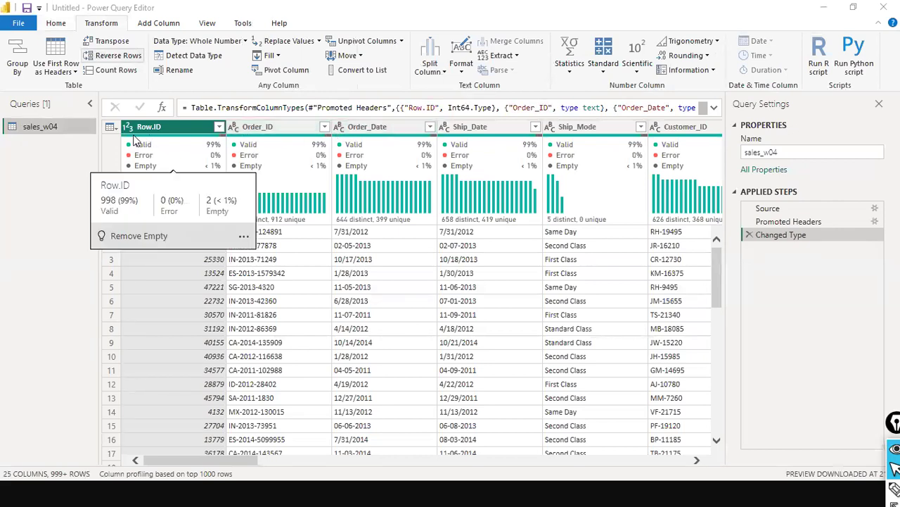
drag(202, 462, 421, 467)
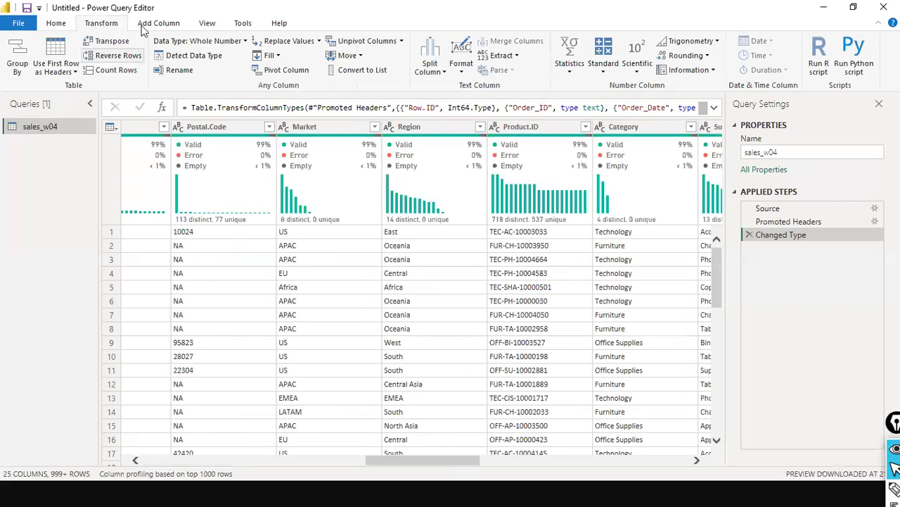
click(596, 459)
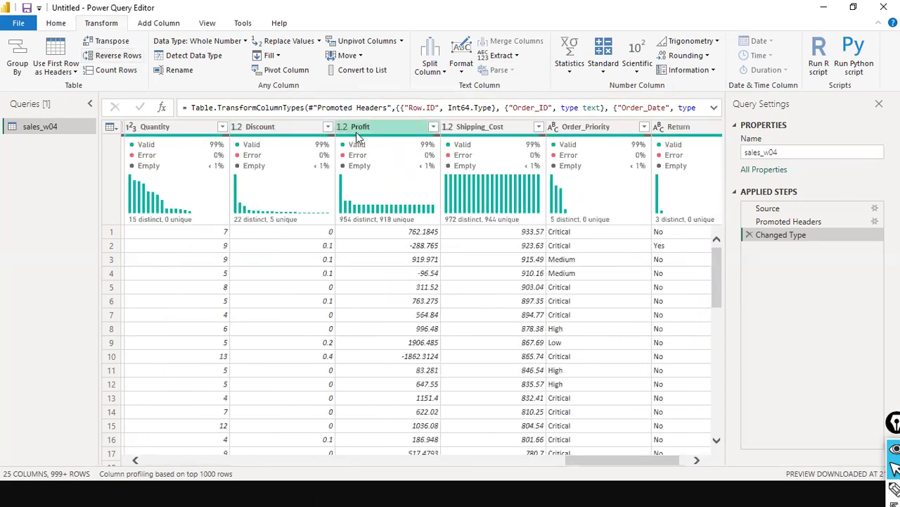
drag(578, 461, 516, 463)
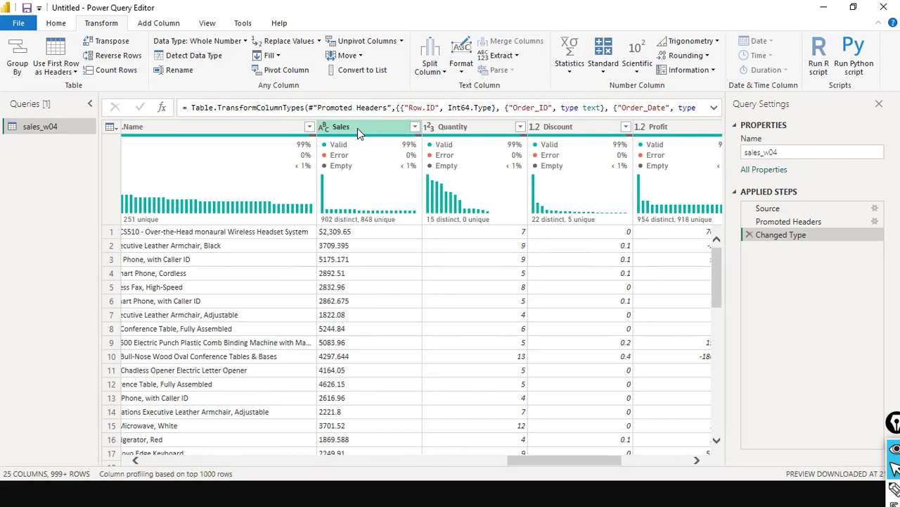
mouse_move(493, 209)
right_click(371, 128)
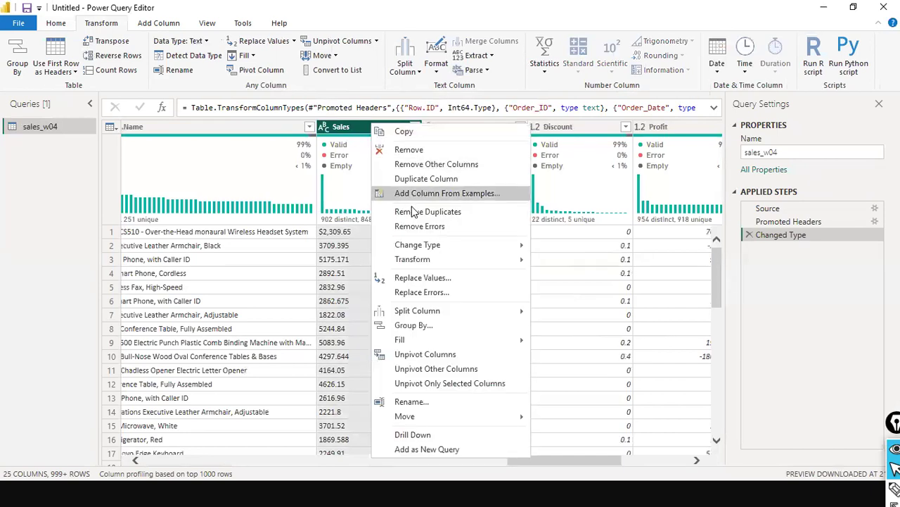
click(461, 283)
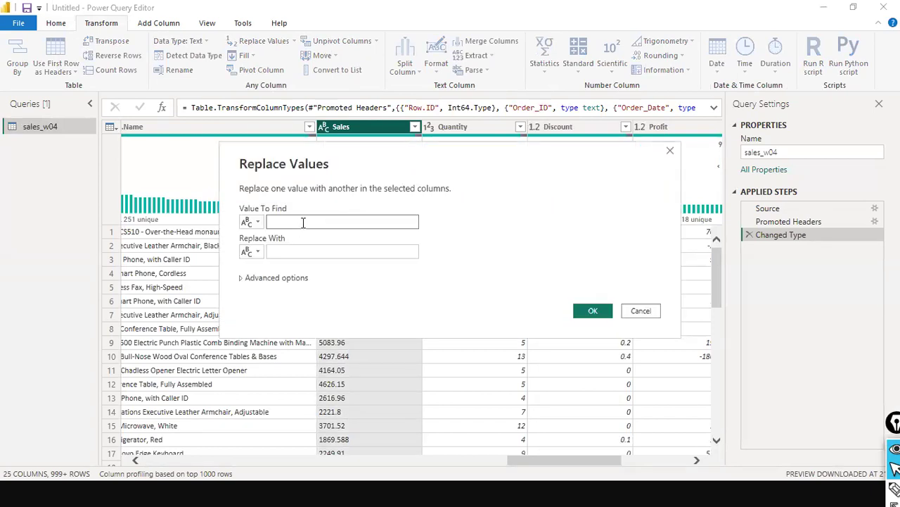
text($)
click(305, 250)
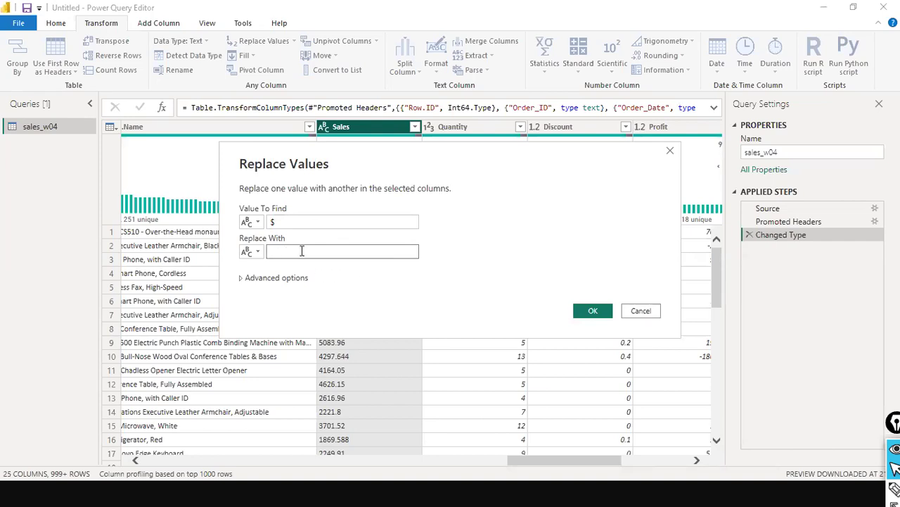
drag(351, 163, 365, 211)
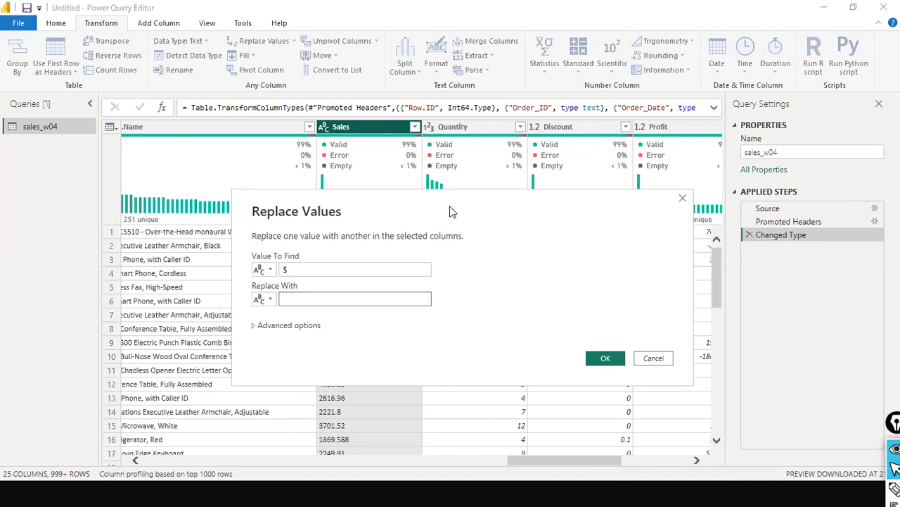
drag(451, 211, 685, 189)
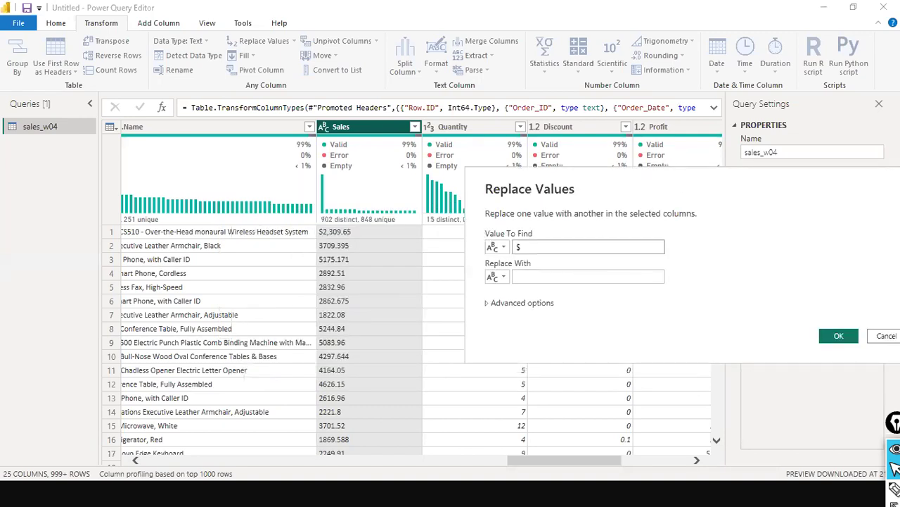
click(839, 335)
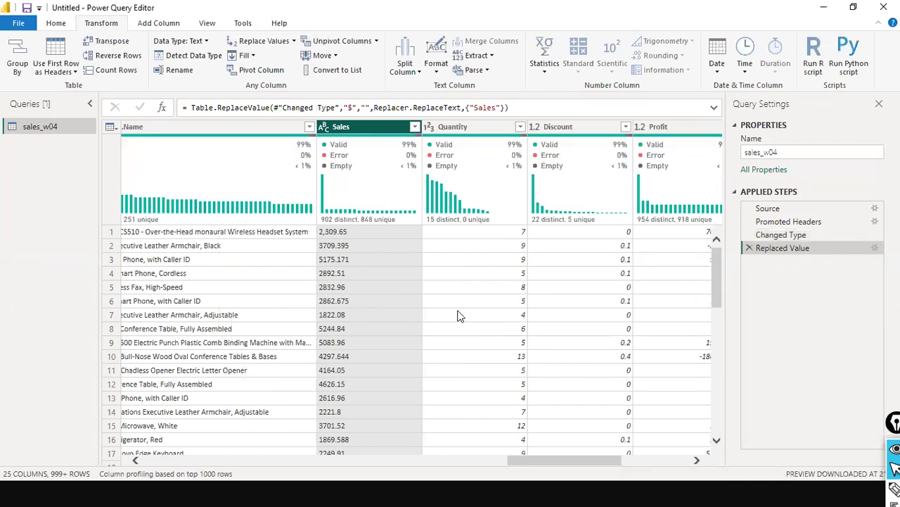
- Scan the Sales rows for remaining non-numeric entries and review the data types available for the column
scroll(374, 344, down, 6)
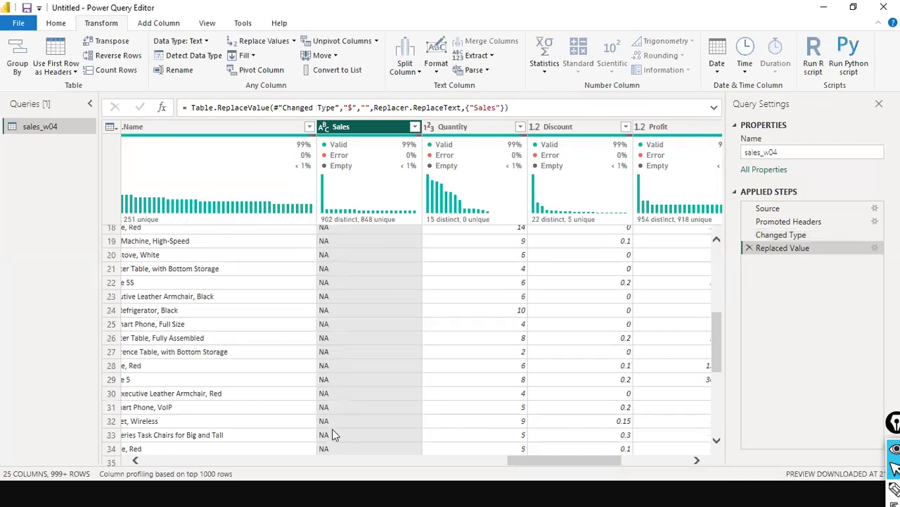
scroll(334, 434, up, 3)
scroll(332, 428, down, 6)
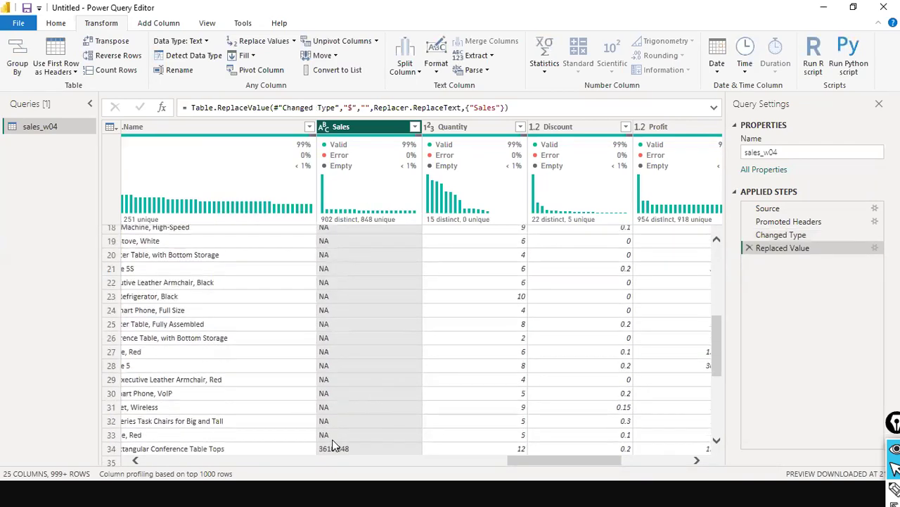
scroll(332, 439, up, 3)
scroll(332, 439, up, 3)
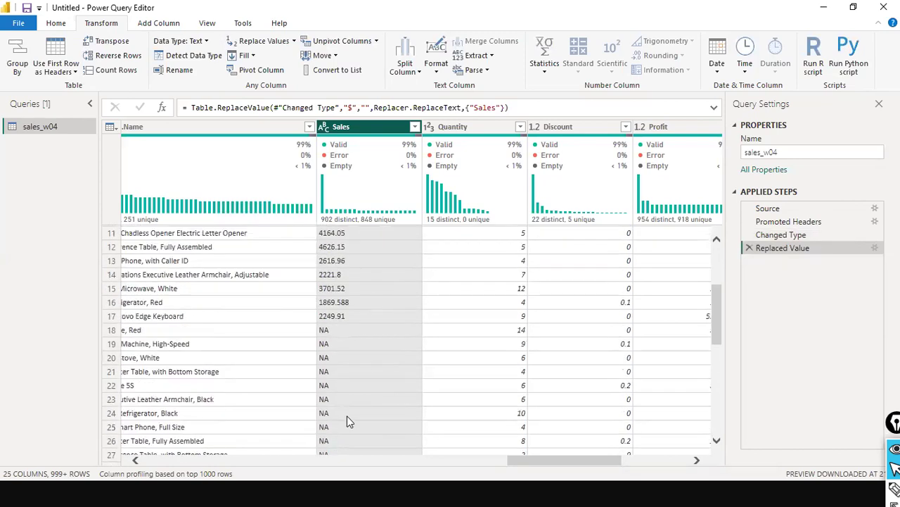
scroll(346, 416, down, 2)
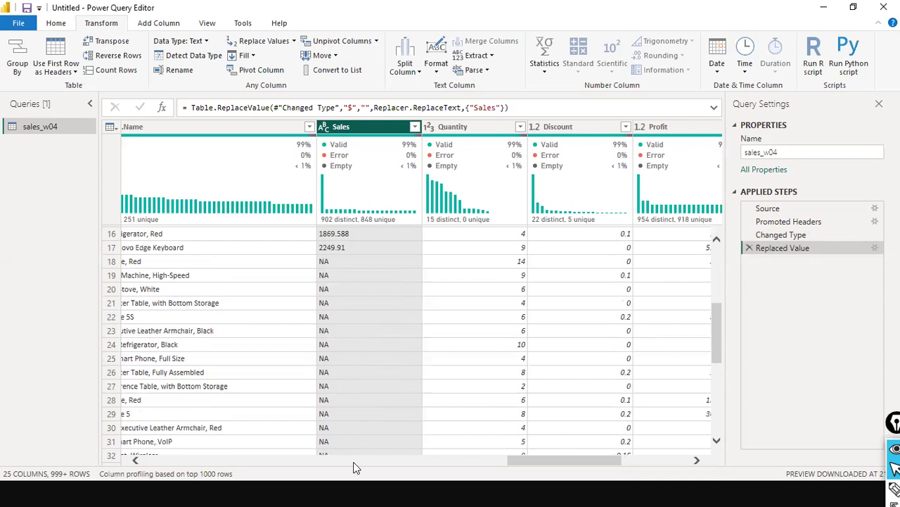
scroll(362, 388, down, 2)
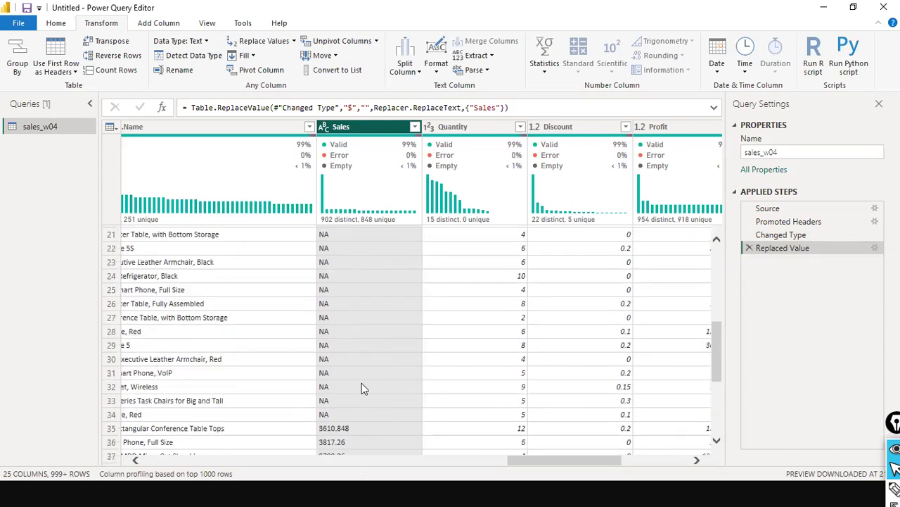
scroll(362, 389, up, 2)
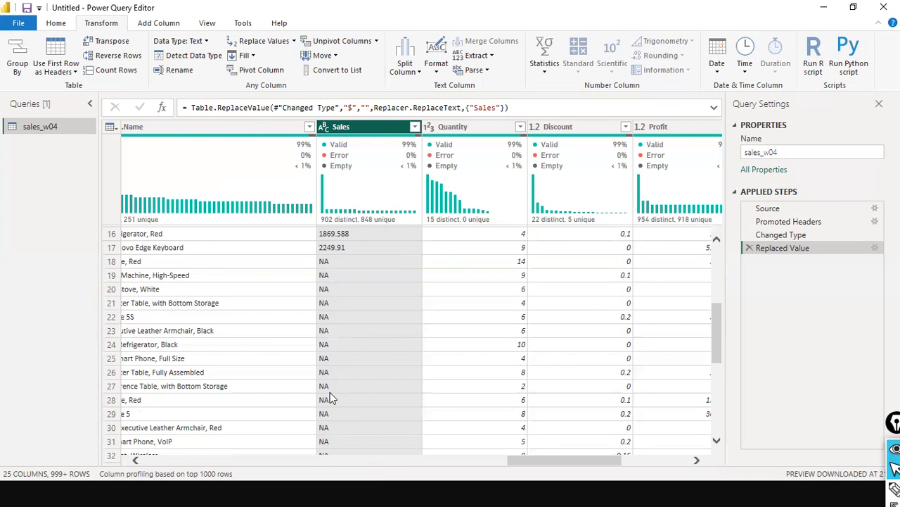
right_click(368, 126)
click(323, 127)
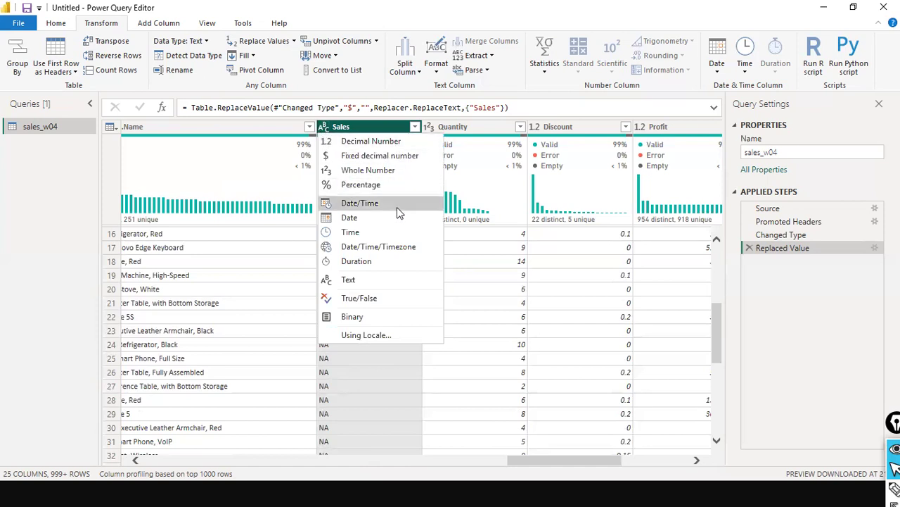
click(830, 352)
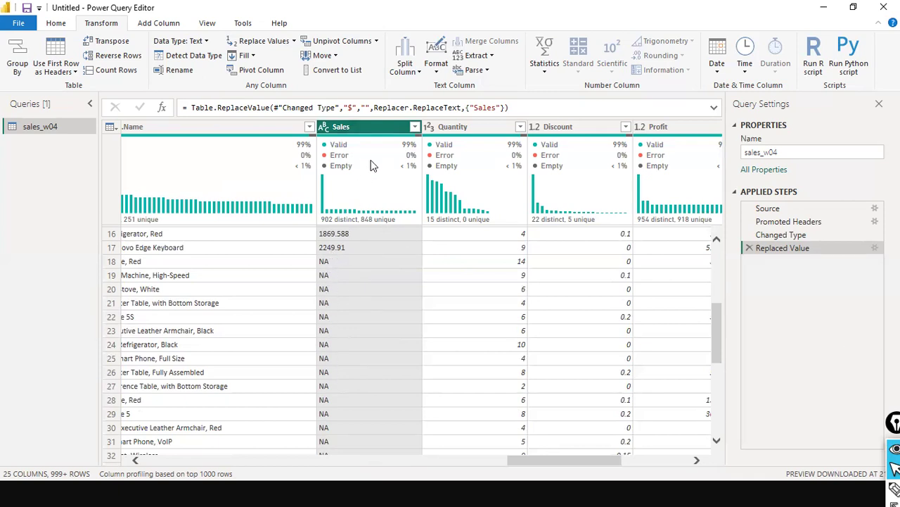
- Replace the NA values in the Sales column with 0
right_click(375, 127)
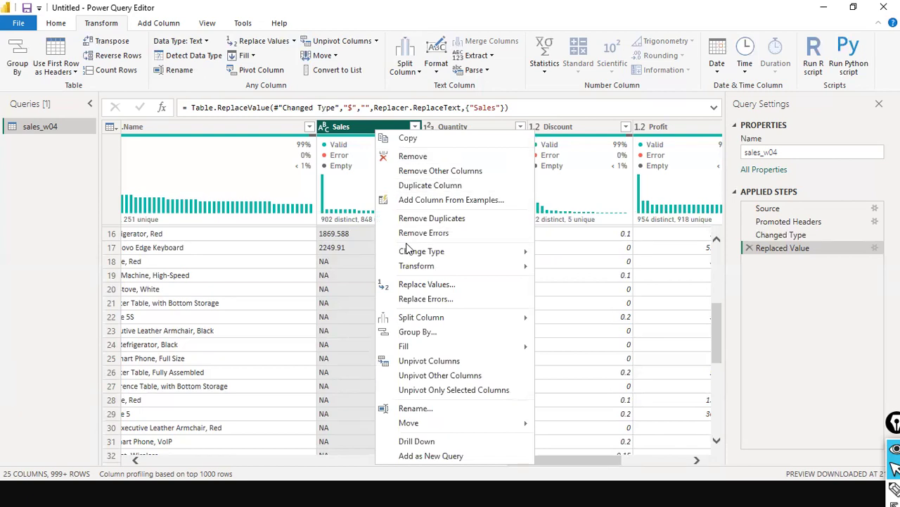
click(460, 288)
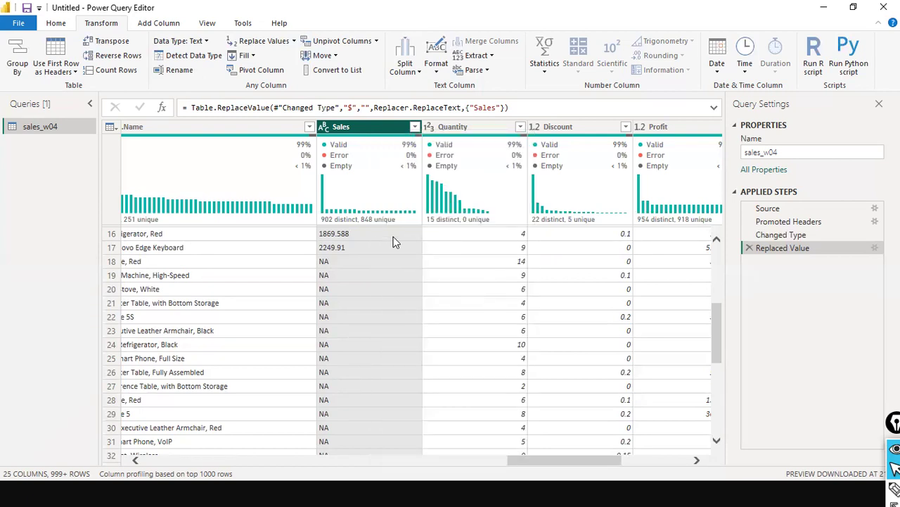
text(NA)
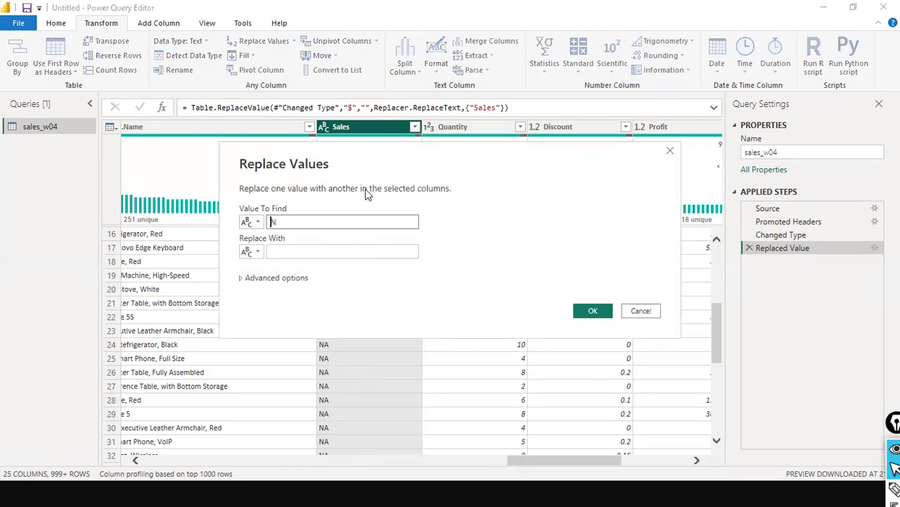
click(314, 251)
text(0)
click(593, 311)
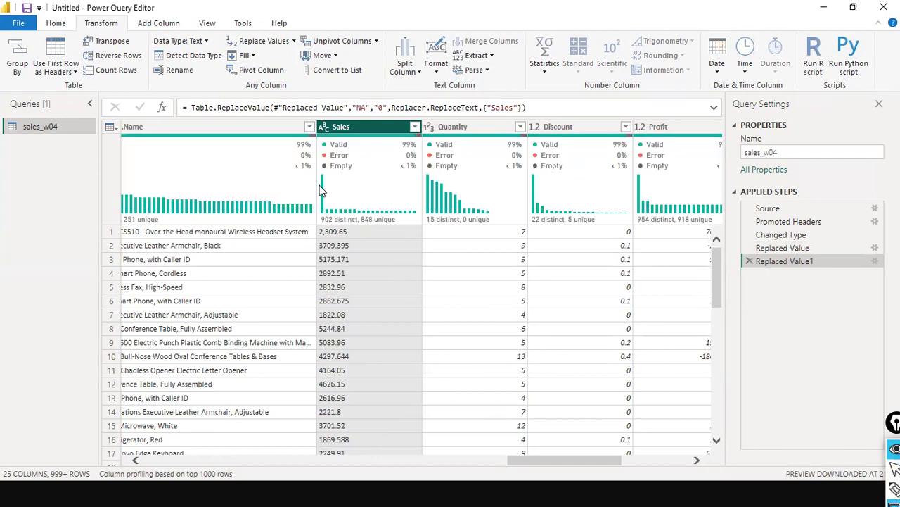
- Change the Sales column's data type to Decimal Number
mouse_move(314, 140)
mouse_down()
mouse_move(350, 183)
mouse_move(432, 182)
mouse_up()
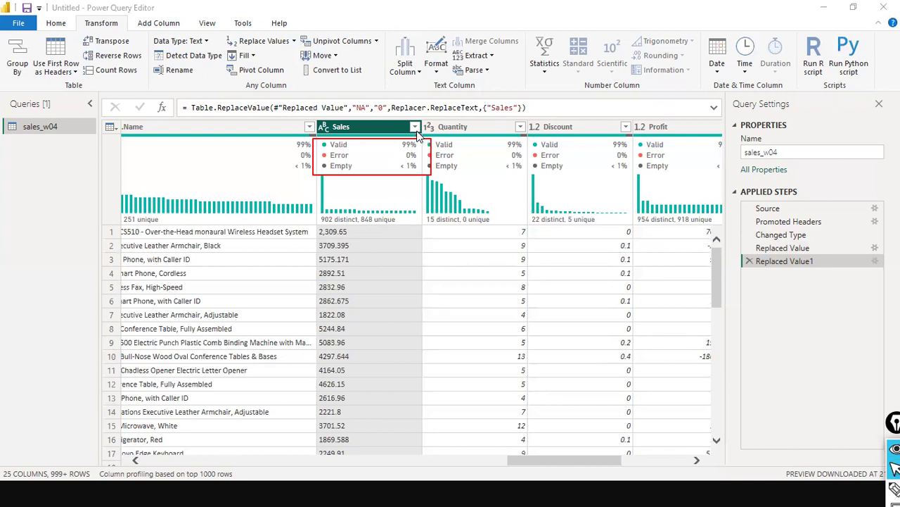
click(324, 127)
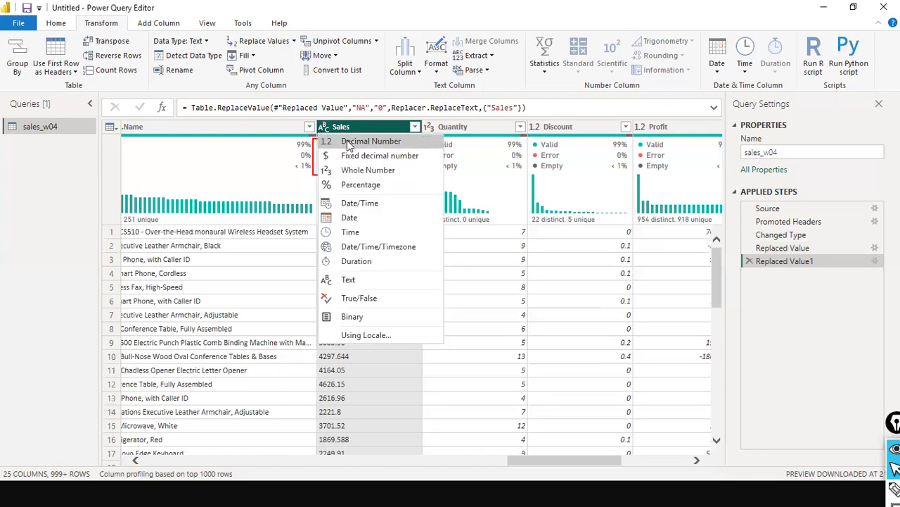
click(347, 142)
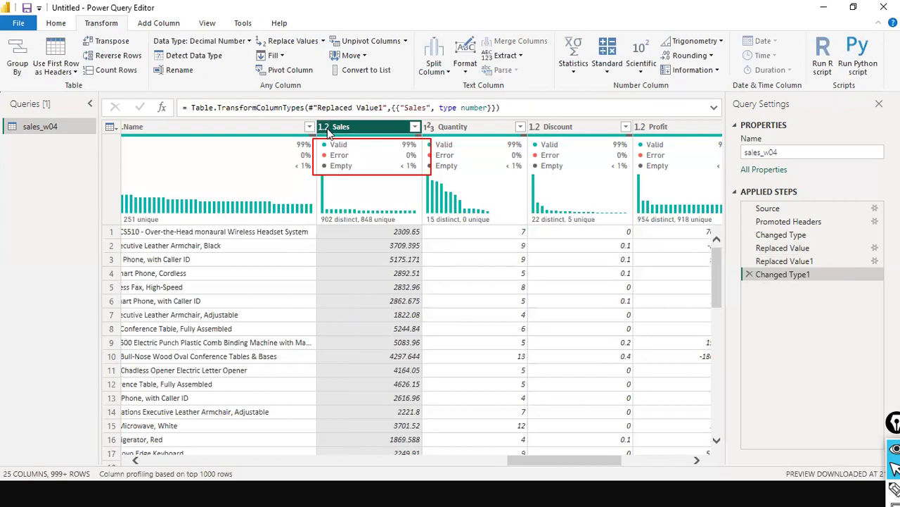
- Delete the last three applied steps: Changed Type1, Replaced Value1 and Replaced Value
mouse_move(413, 157)
click(750, 274)
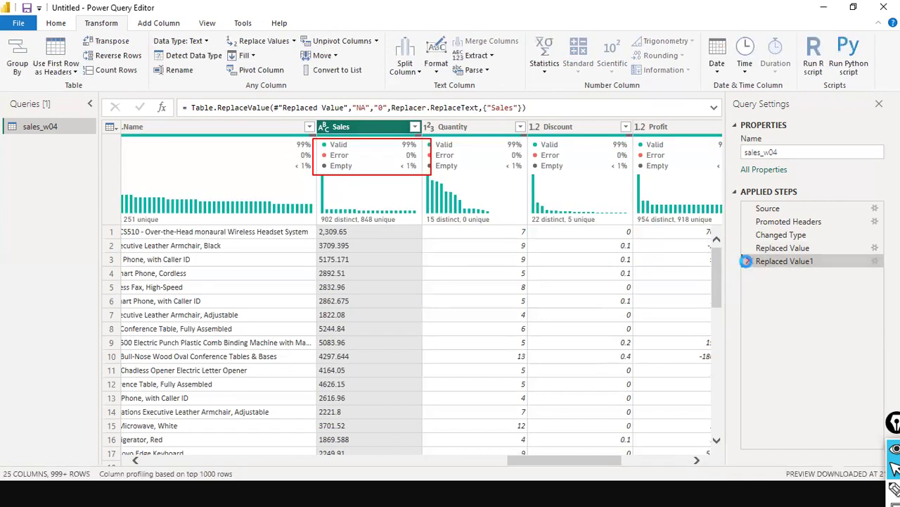
click(749, 261)
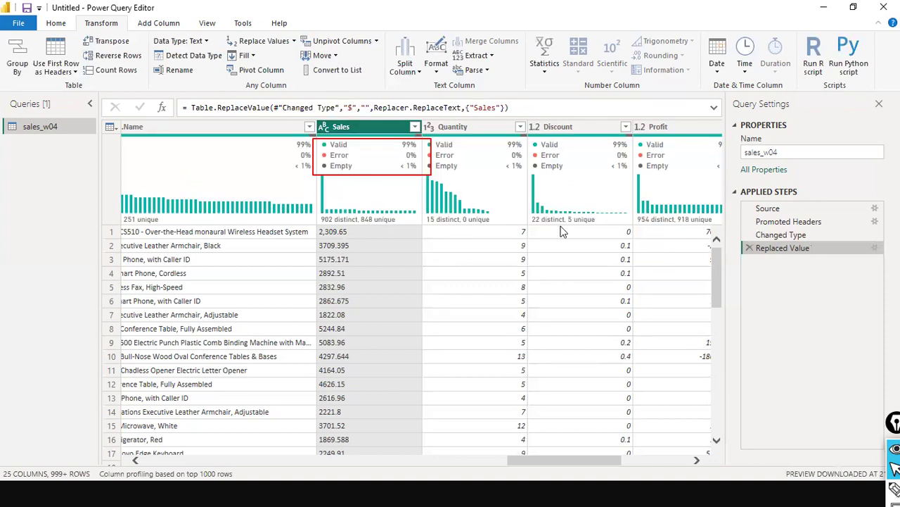
click(750, 247)
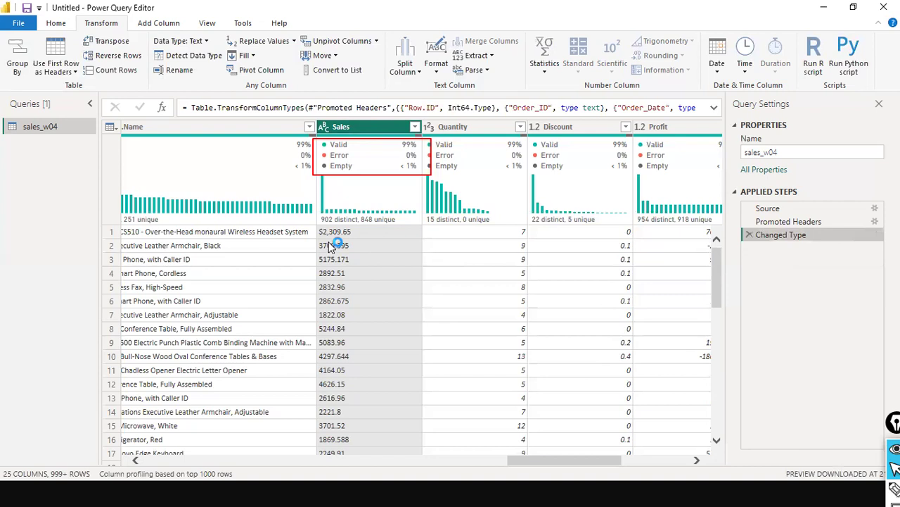
- Try to convert the Sales column to Decimal Number within the existing Changed Type step
click(329, 130)
click(330, 129)
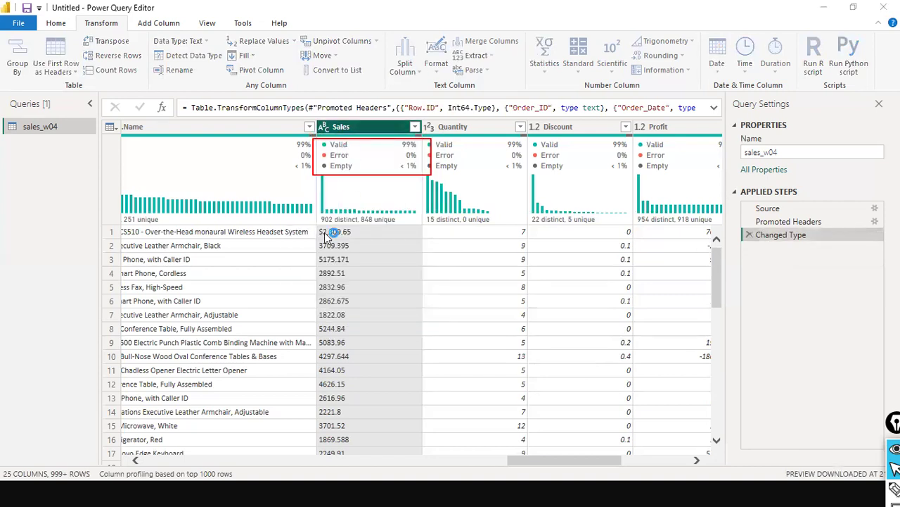
click(442, 279)
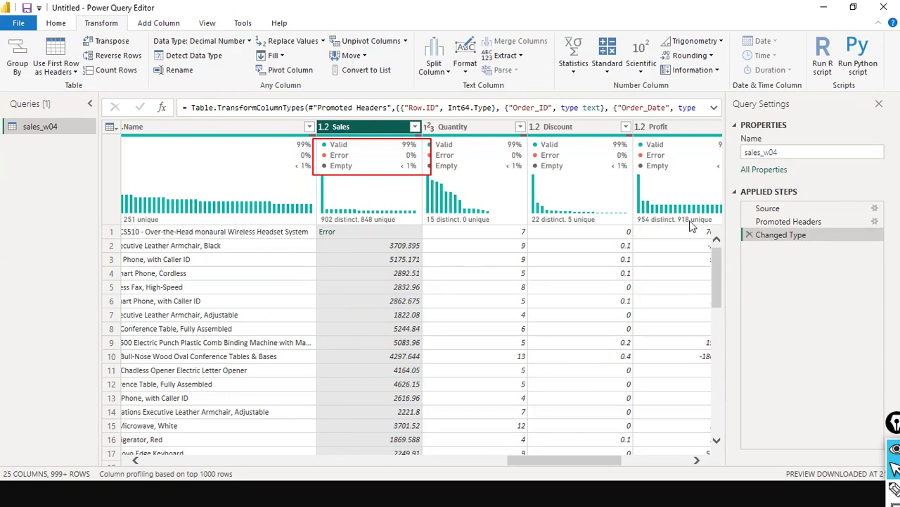
- Delete the Changed Type step and replace the $ sign with an empty value in the Sales column
click(750, 236)
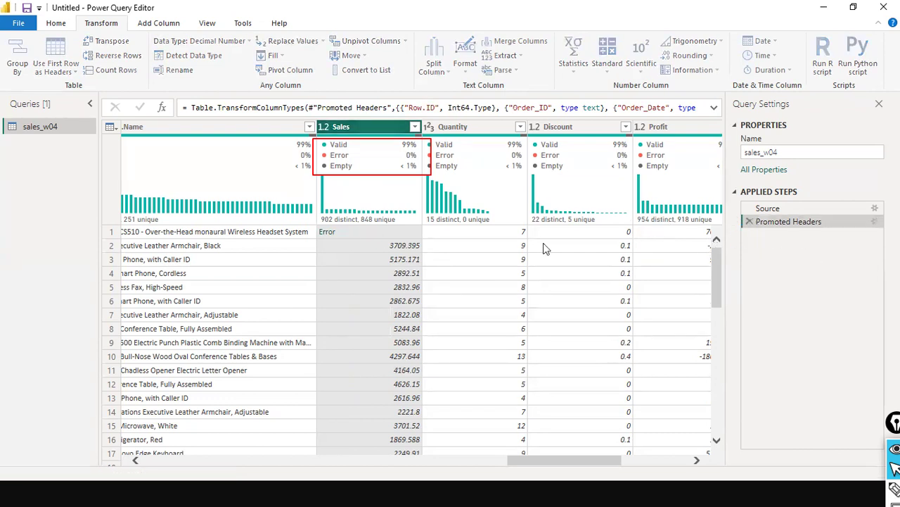
right_click(350, 131)
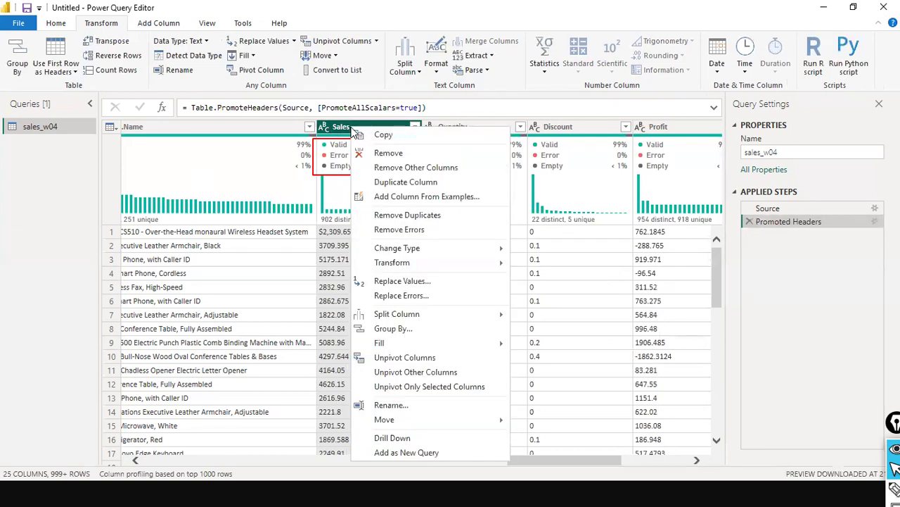
click(430, 279)
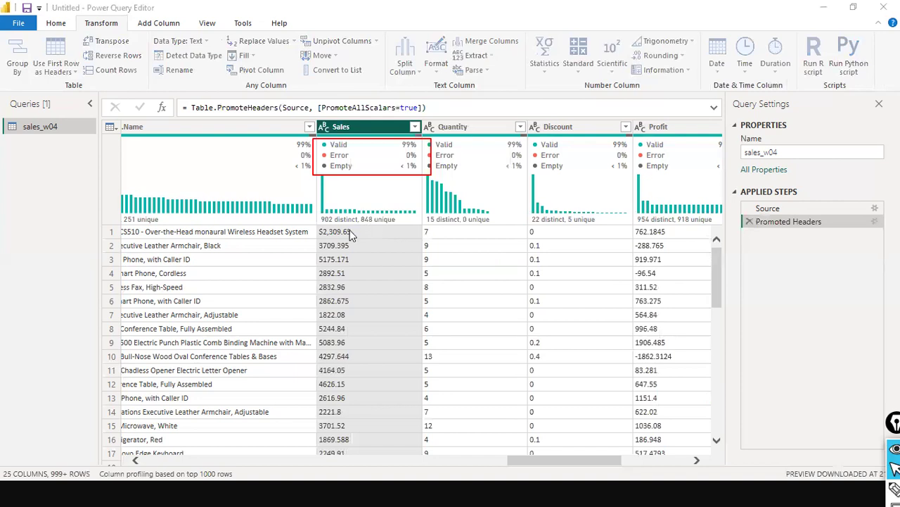
text($)
click(310, 248)
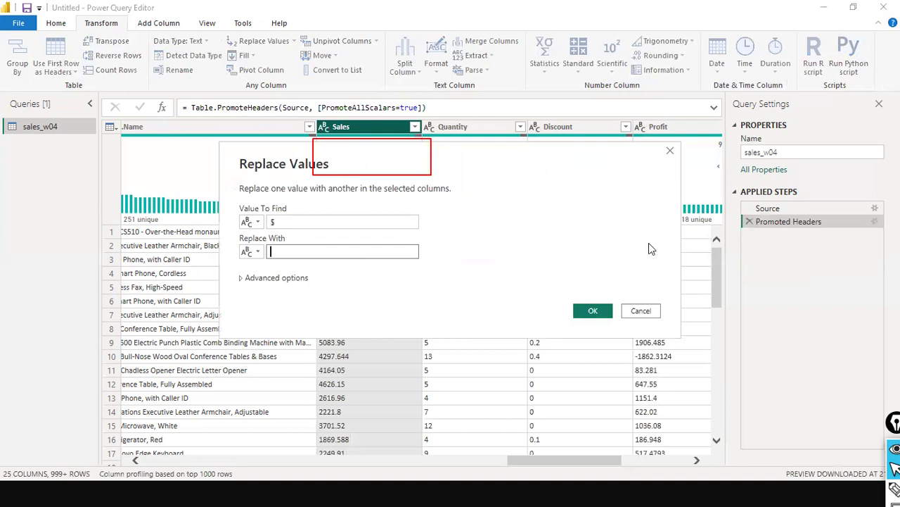
click(593, 311)
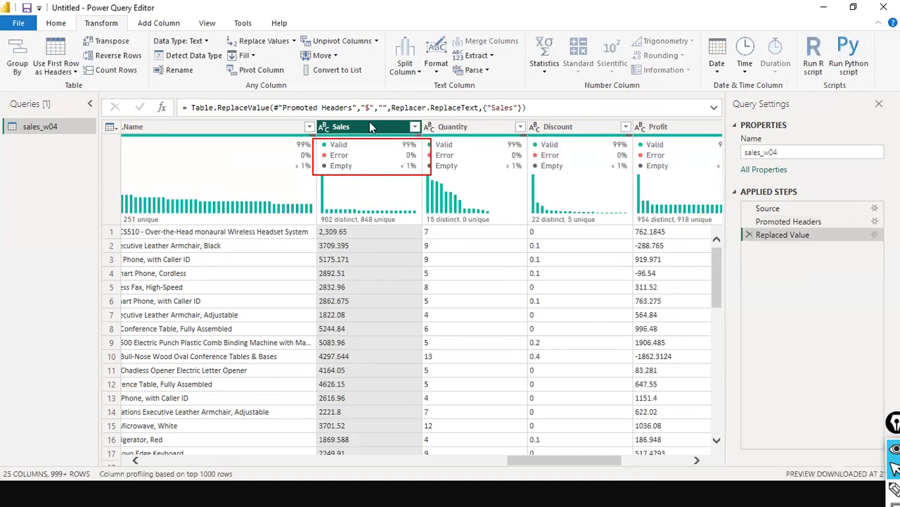
- Replace the NA values in the Sales column with 0
right_click(371, 127)
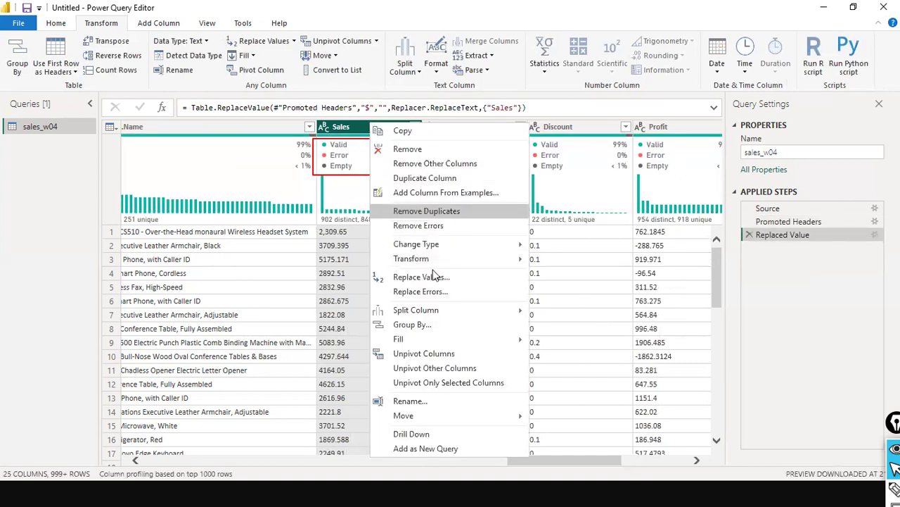
key(Escape)
key(ctrl+r)
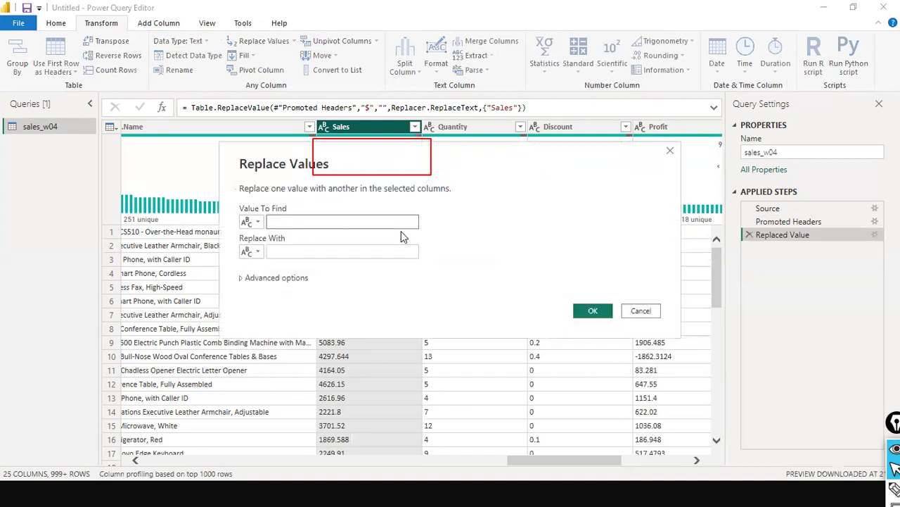
text(NA)
click(306, 246)
text(0)
click(593, 310)
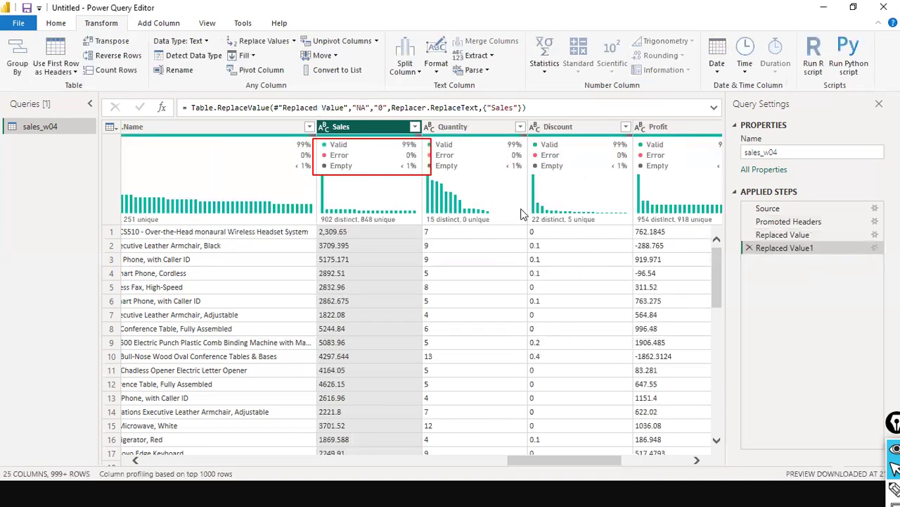
- Filter the Sales column to show only its blank rows
click(415, 128)
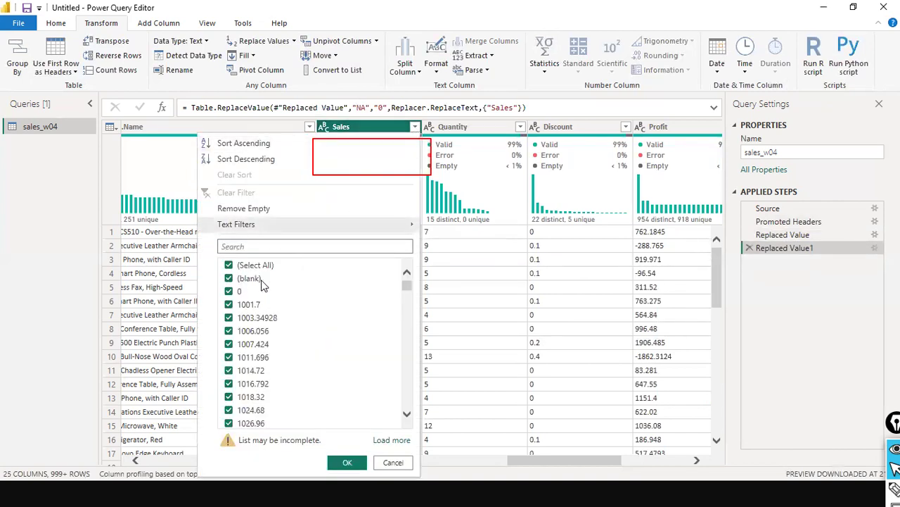
click(229, 266)
click(228, 278)
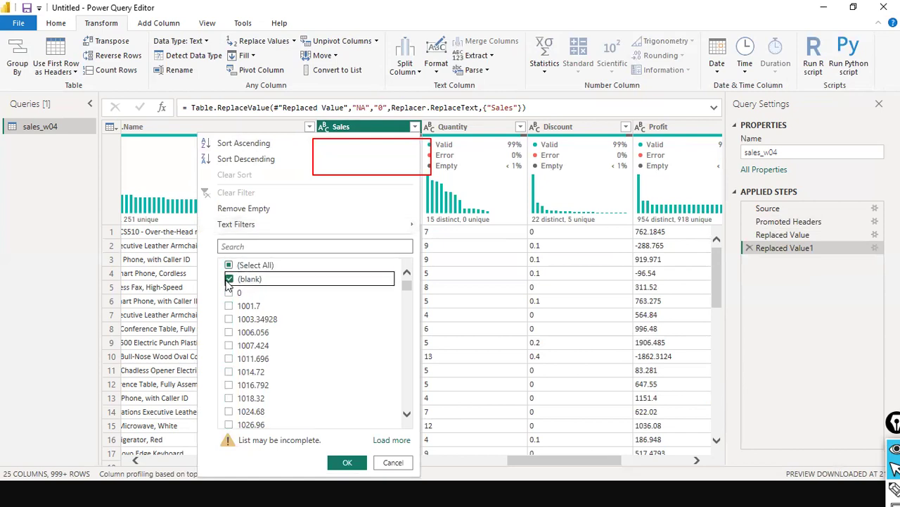
click(347, 462)
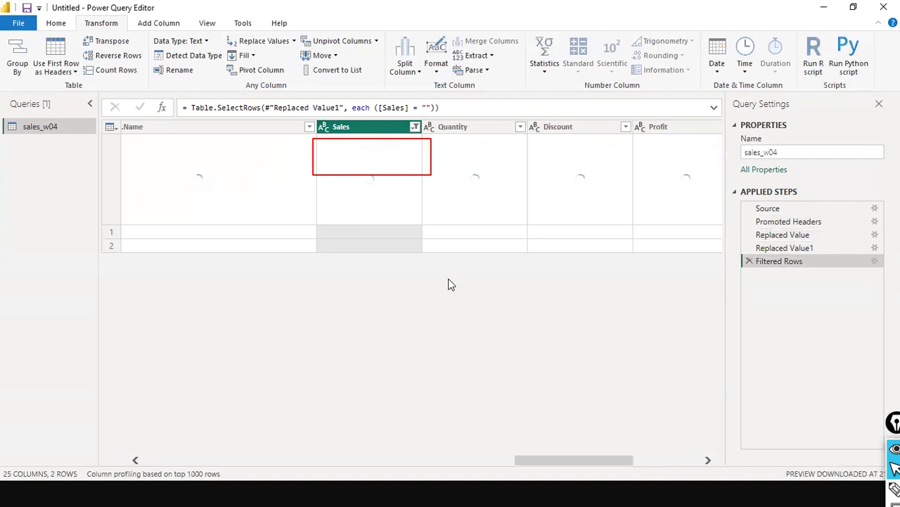
- Check the filtered rows across the other columns, including the Order_Date filter values, and delete the Filtered Rows step
drag(564, 460, 768, 436)
scroll(192, 354, left, 10)
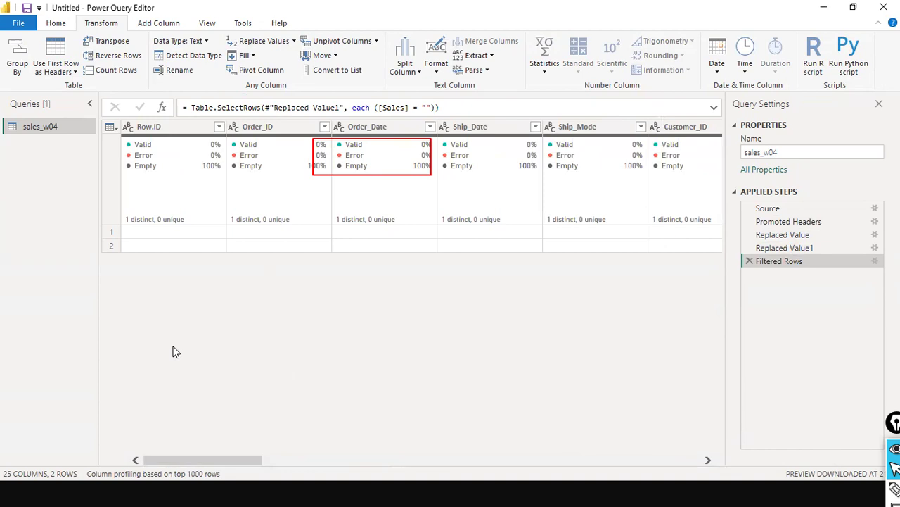
click(430, 127)
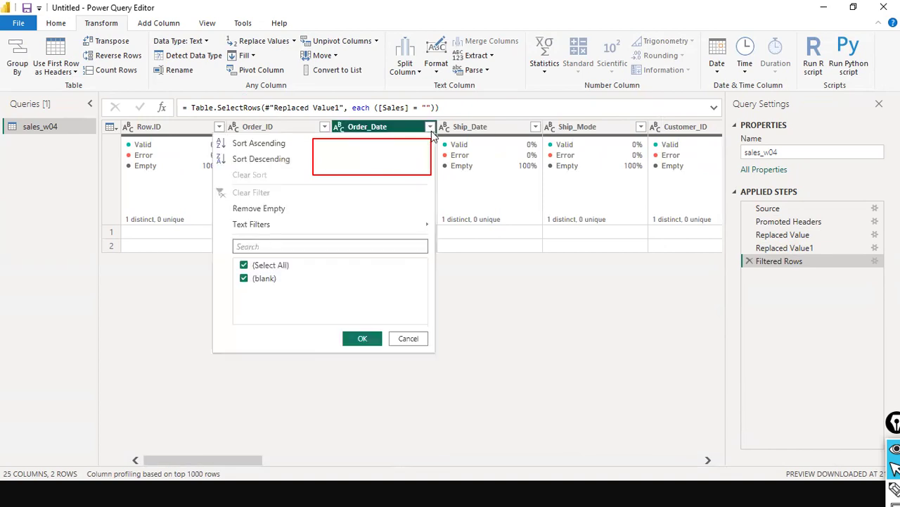
click(408, 338)
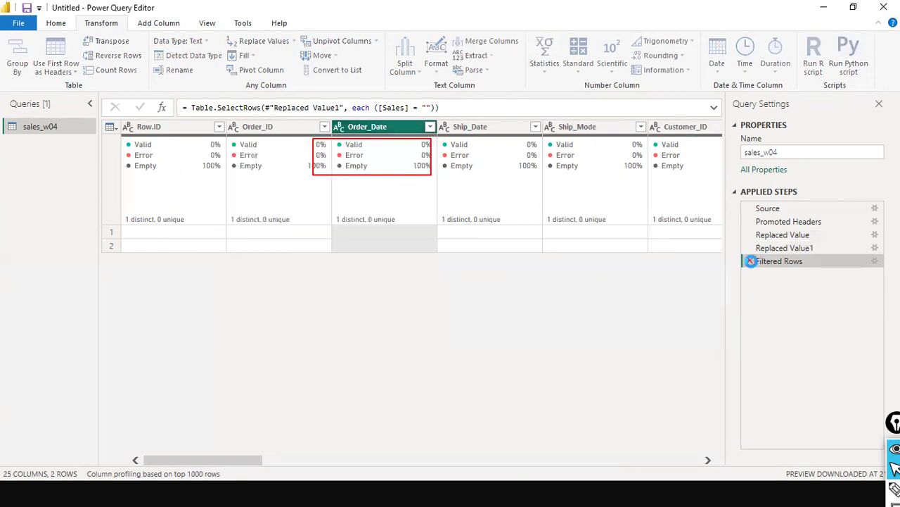
click(750, 261)
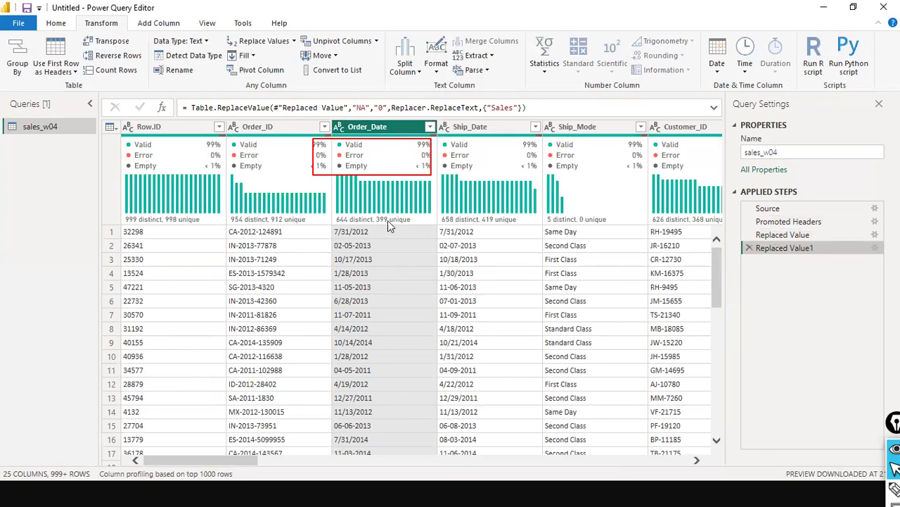
- Change the Sales column's data type to Decimal Number
mouse_move(407, 155)
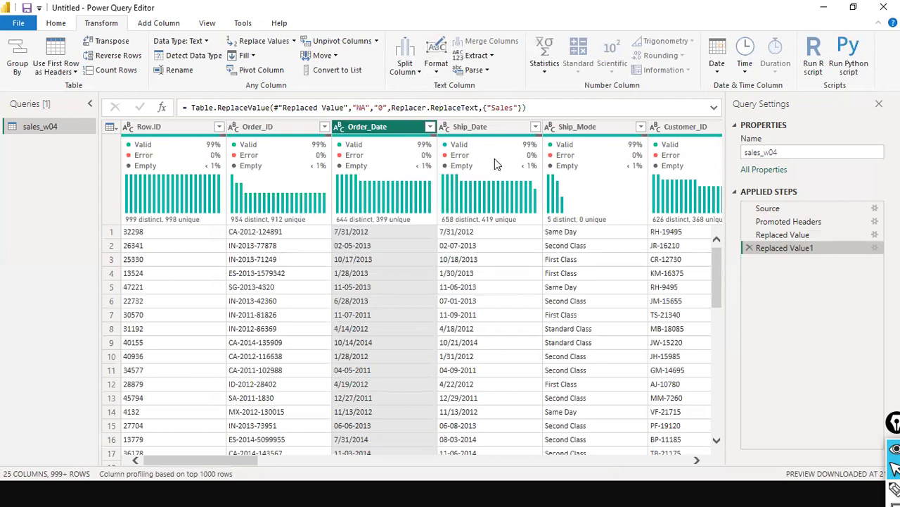
drag(254, 461, 569, 462)
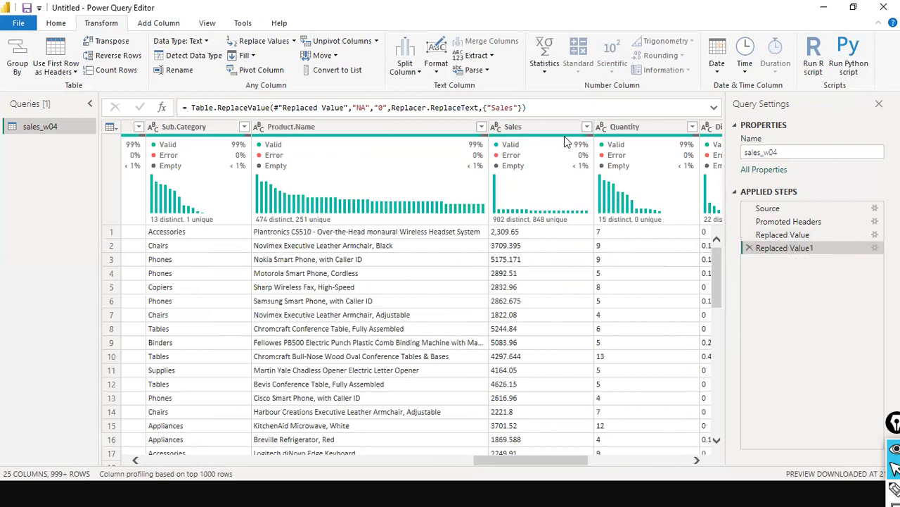
click(497, 132)
click(495, 128)
click(513, 142)
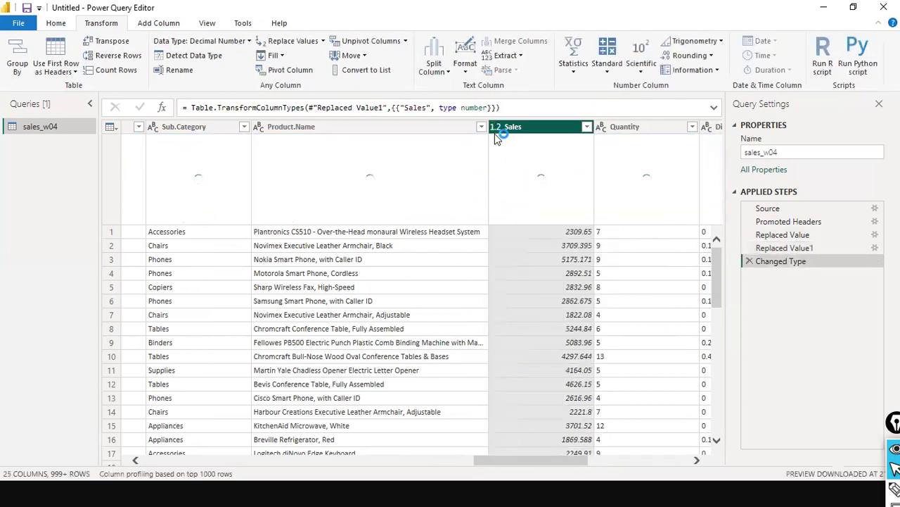
mouse_move(511, 139)
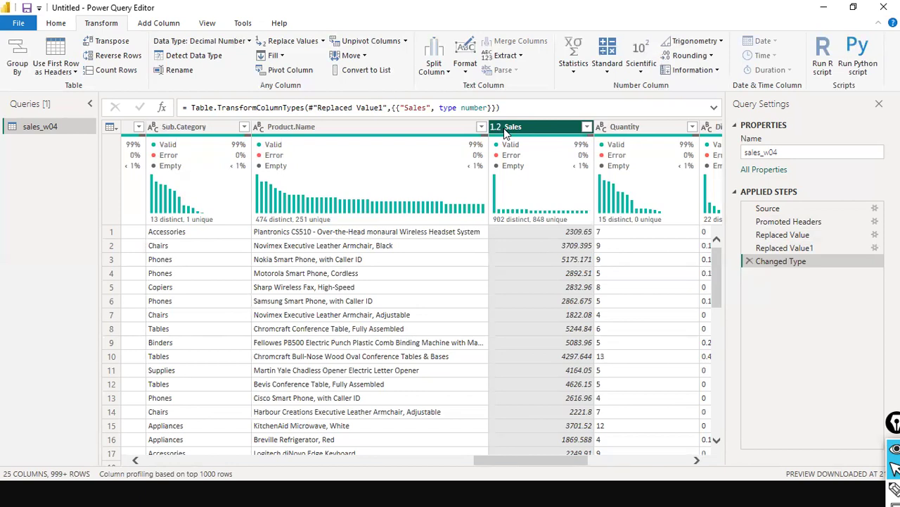
- Review the applied steps and the find and replace settings of the Replaced Value1 step, leaving them unedited
drag(747, 73, 772, 185)
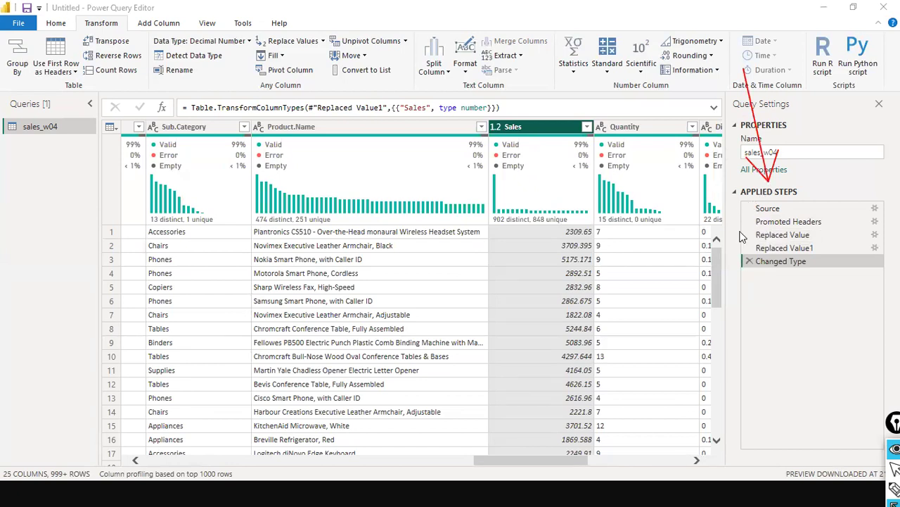
mouse_move(717, 234)
mouse_down()
mouse_move(754, 234)
mouse_move(737, 267)
mouse_move(744, 264)
mouse_up()
click(778, 250)
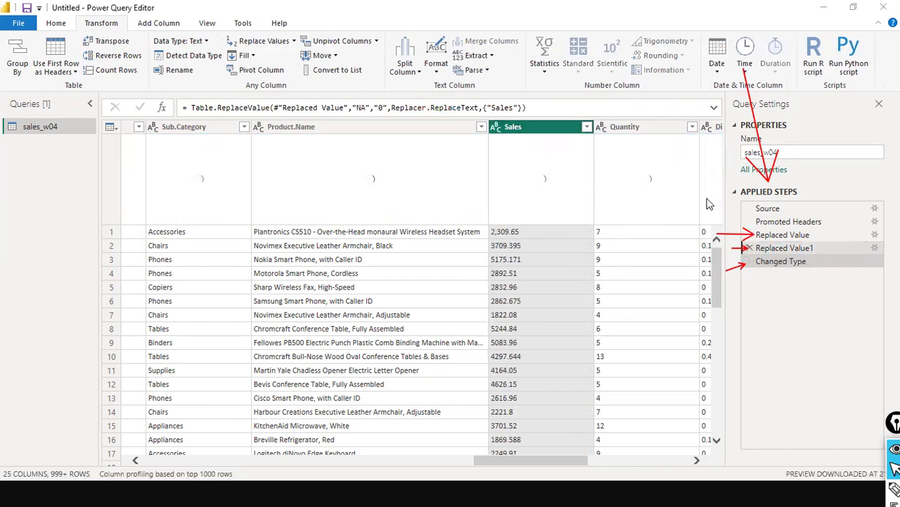
double_click(753, 250)
mouse_move(752, 249)
mouse_down()
mouse_move(566, 135)
mouse_move(508, 112)
mouse_up()
drag(350, 89, 383, 108)
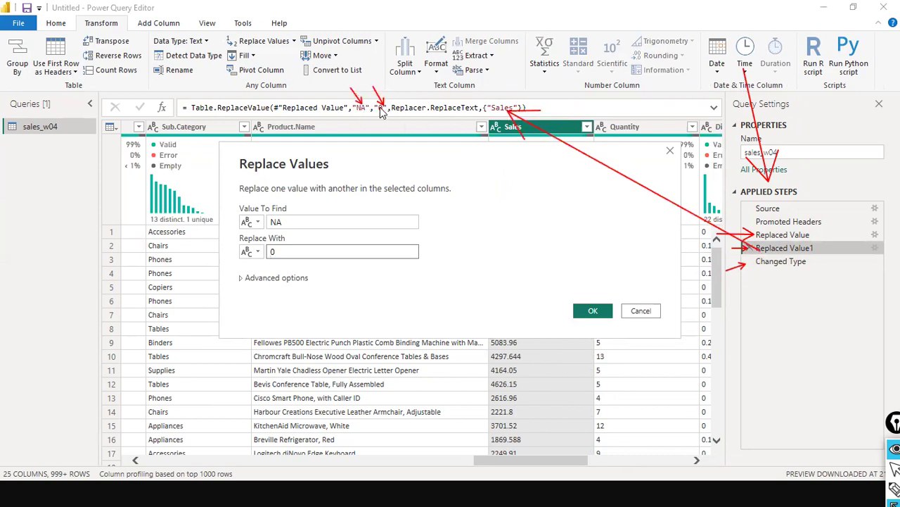
key(Escape)
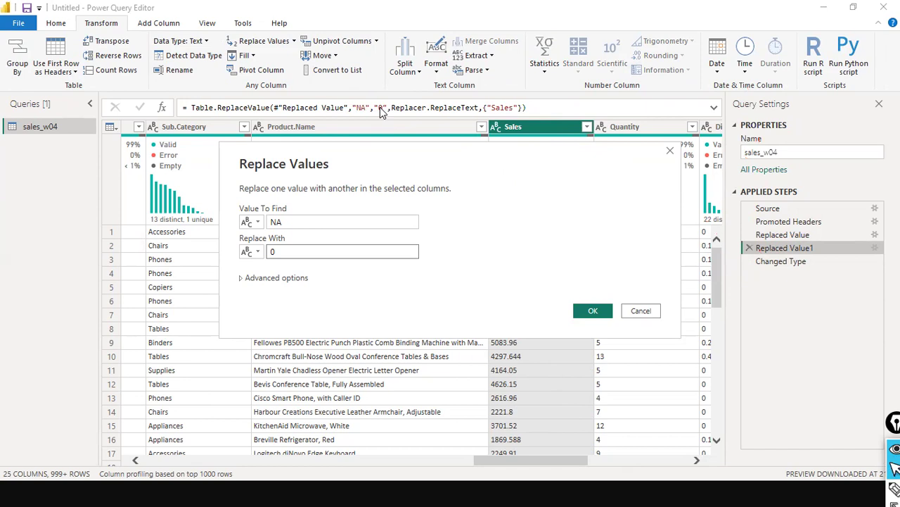
click(643, 314)
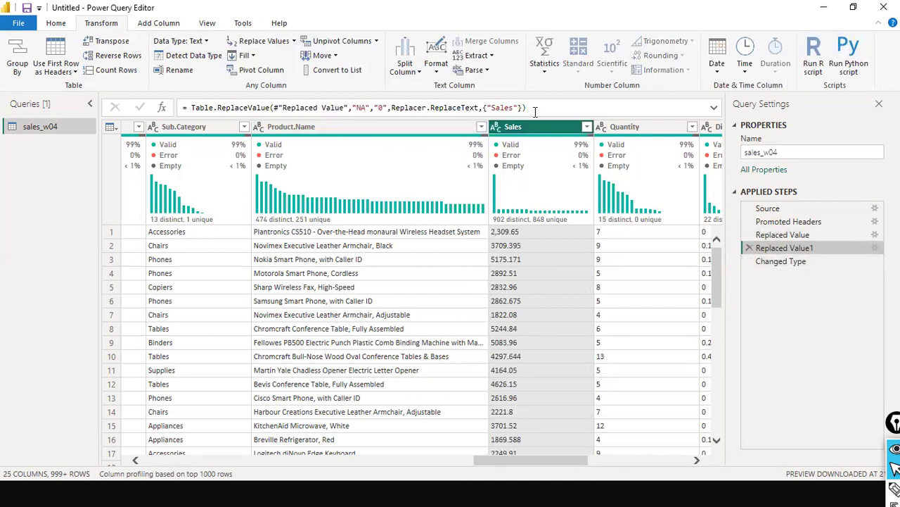
- Examine the Table.ReplaceValue formula of the Replaced Value1 step, including its reference to the previous step
triple_click(208, 109)
key(ctrl+a)
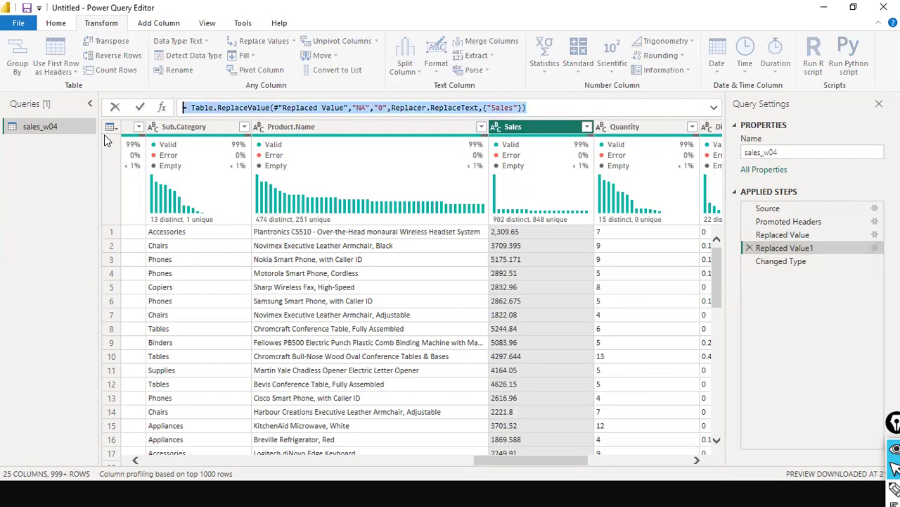
right_click(532, 129)
click(759, 19)
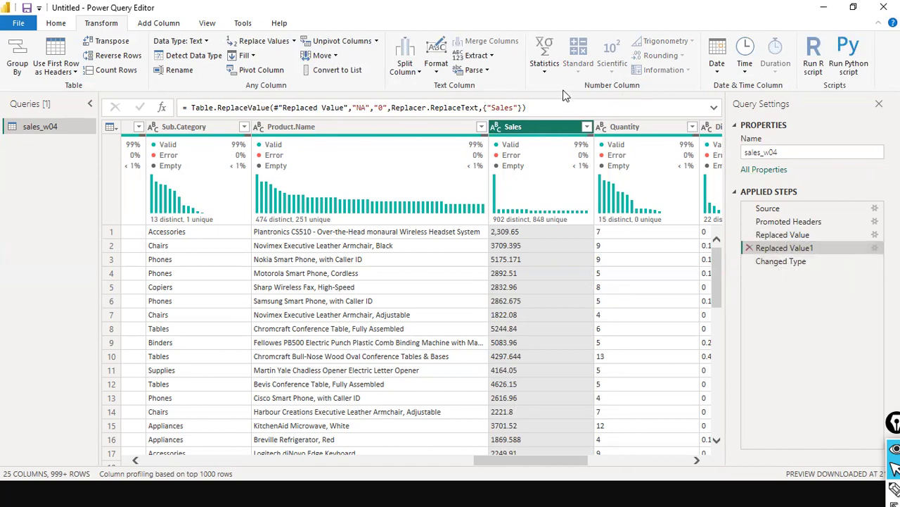
click(550, 108)
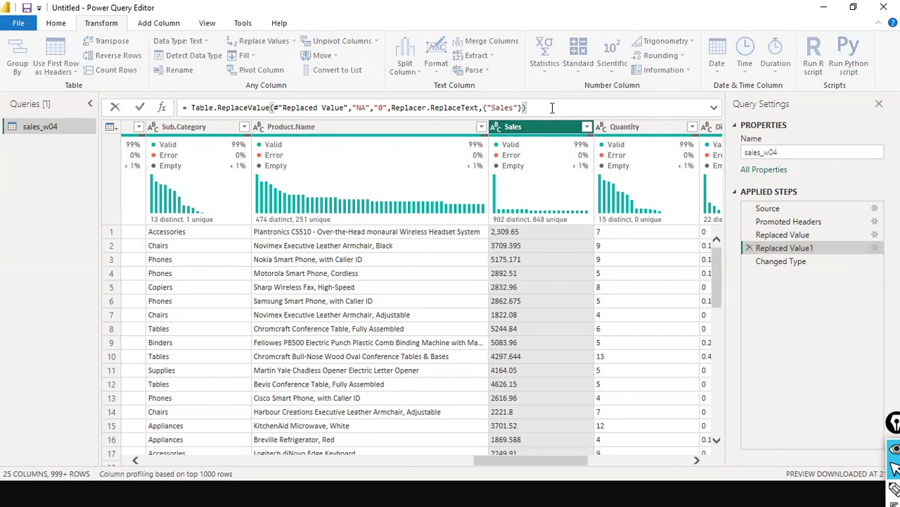
key(shift+Home)
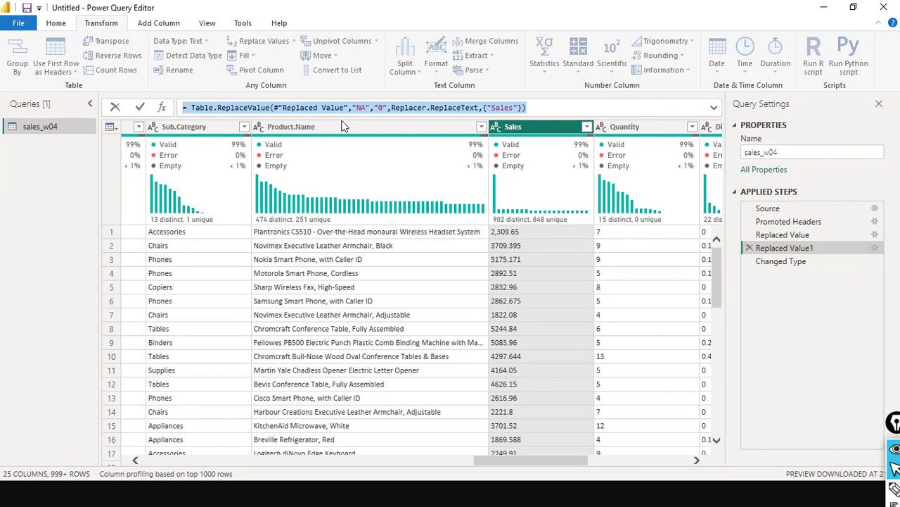
click(561, 108)
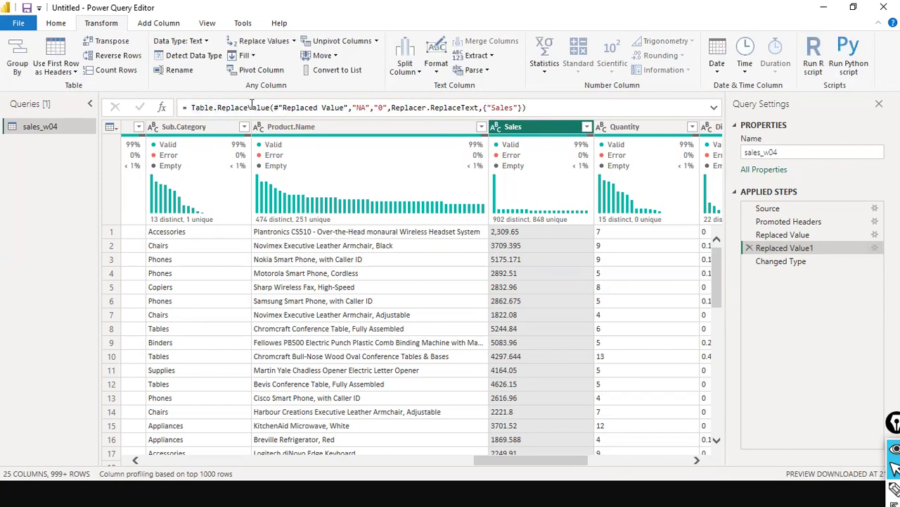
double_click(313, 108)
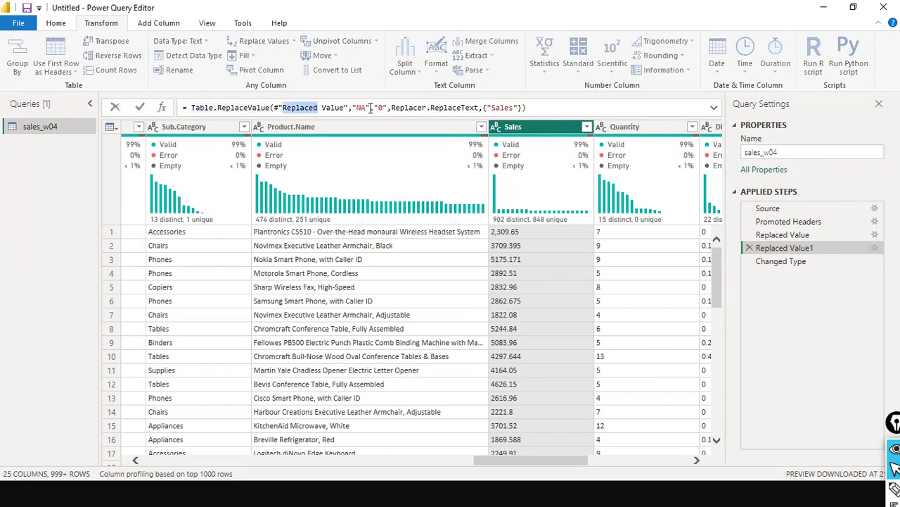
- Examine the find value, replacement value, replacer function and column arguments in the Replaced Value1 formula
click(367, 108)
click(409, 107)
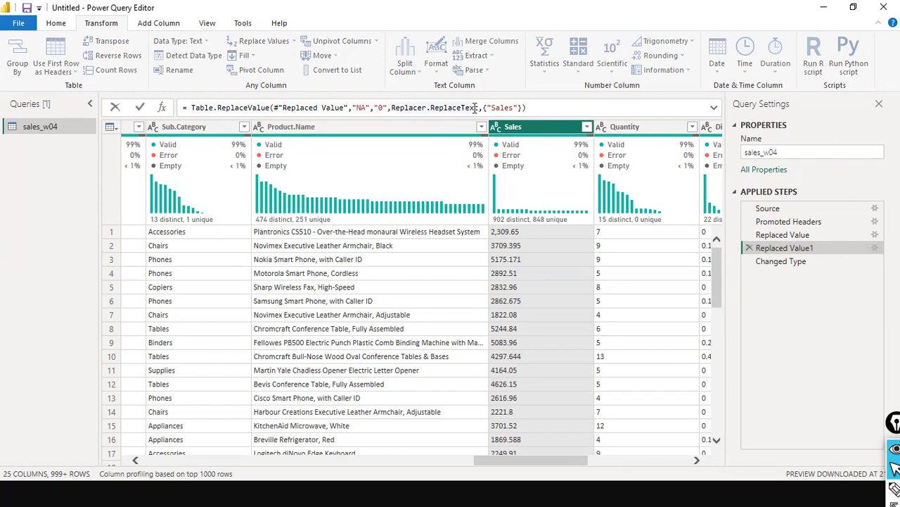
click(514, 108)
- Examine the Table.TransformColumnTypes formula of the Changed Type step and the Table.ReplaceValue formula of the Replaced Value step
click(781, 269)
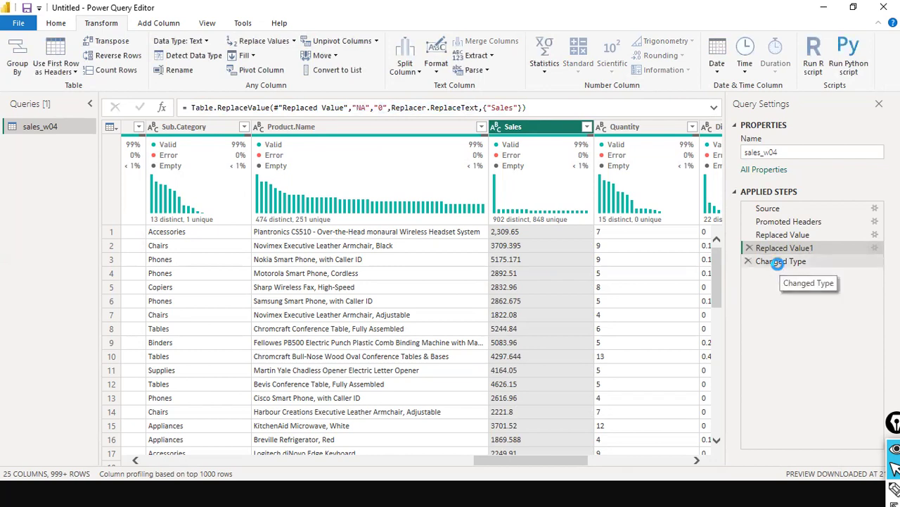
click(778, 264)
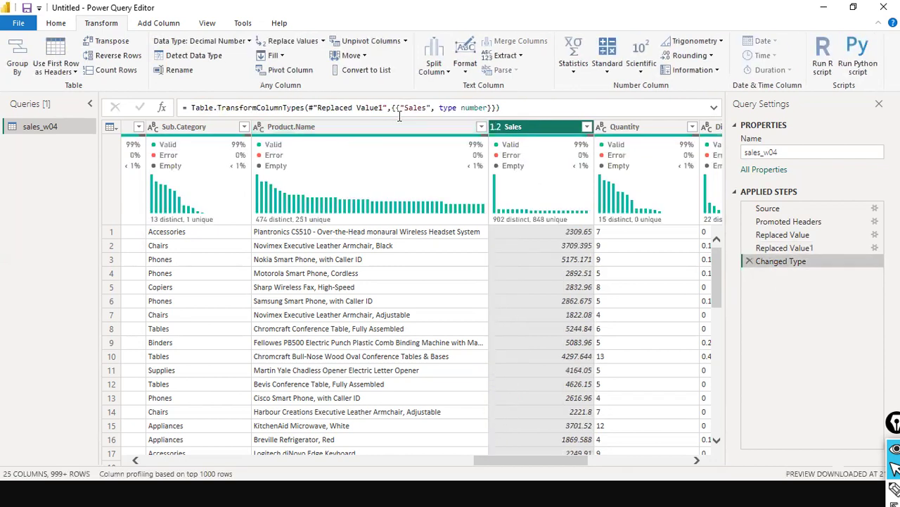
double_click(368, 107)
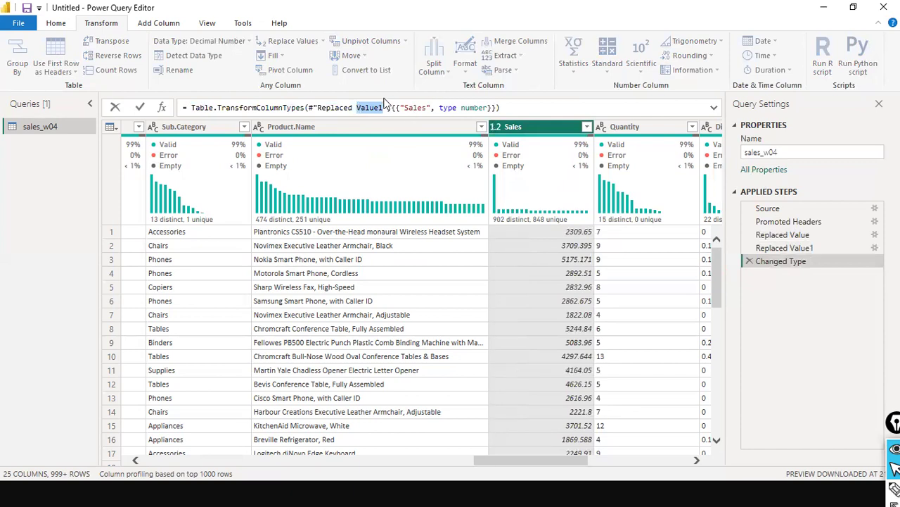
double_click(416, 107)
double_click(473, 107)
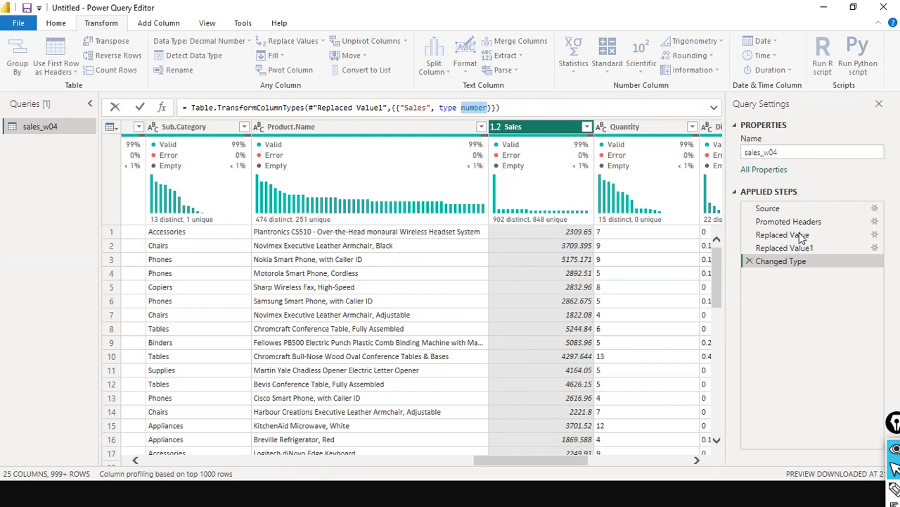
key(Escape)
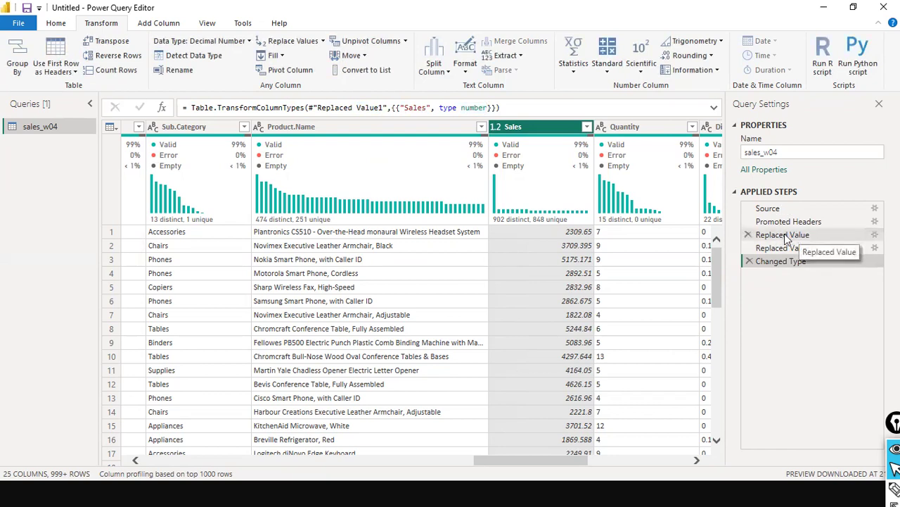
click(795, 236)
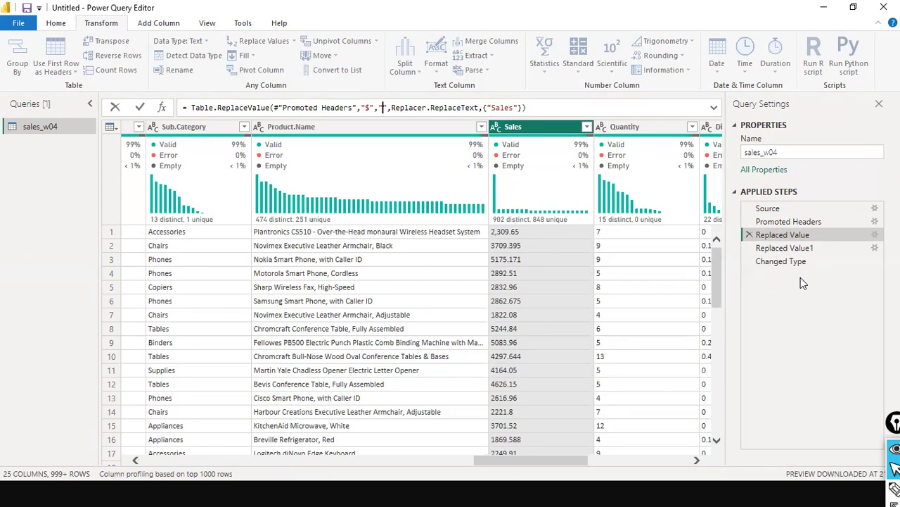
key(Return)
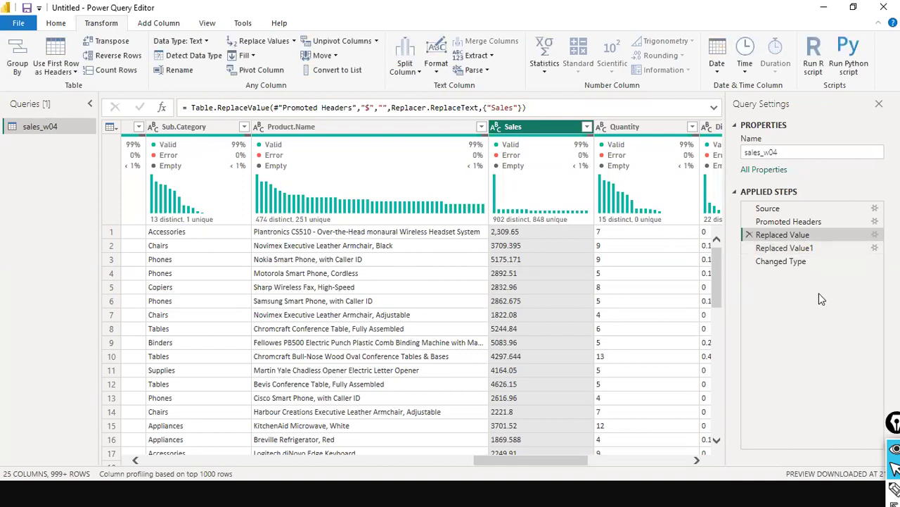
- Remove the Row.ID column from the sales_w04 query after the Changed Type step
click(273, 458)
drag(385, 466, 46, 432)
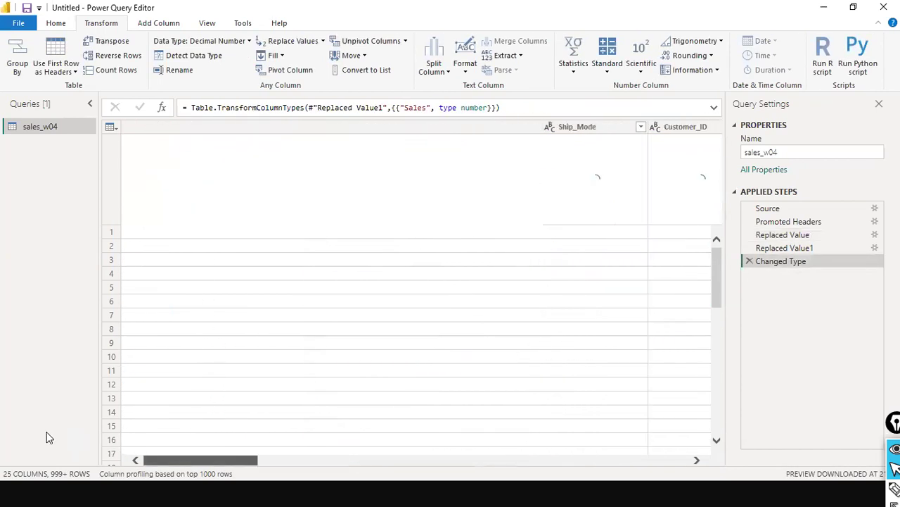
click(160, 129)
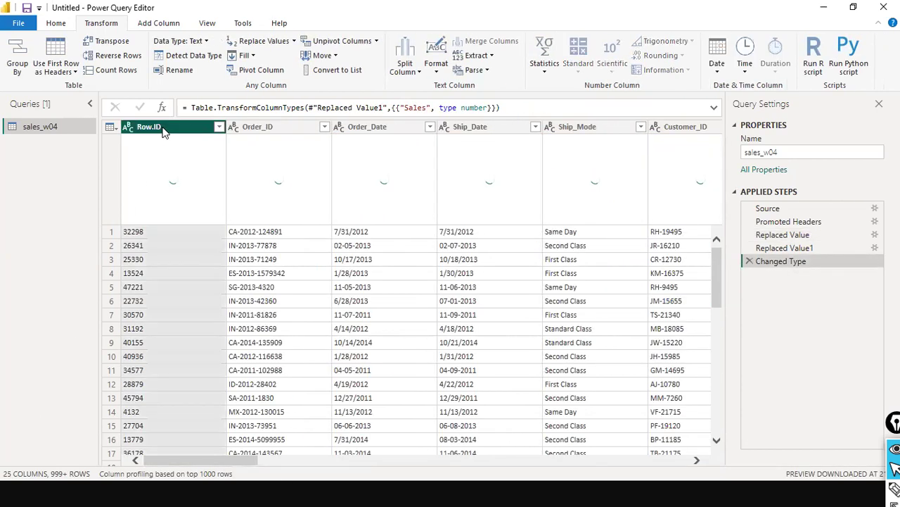
right_click(170, 127)
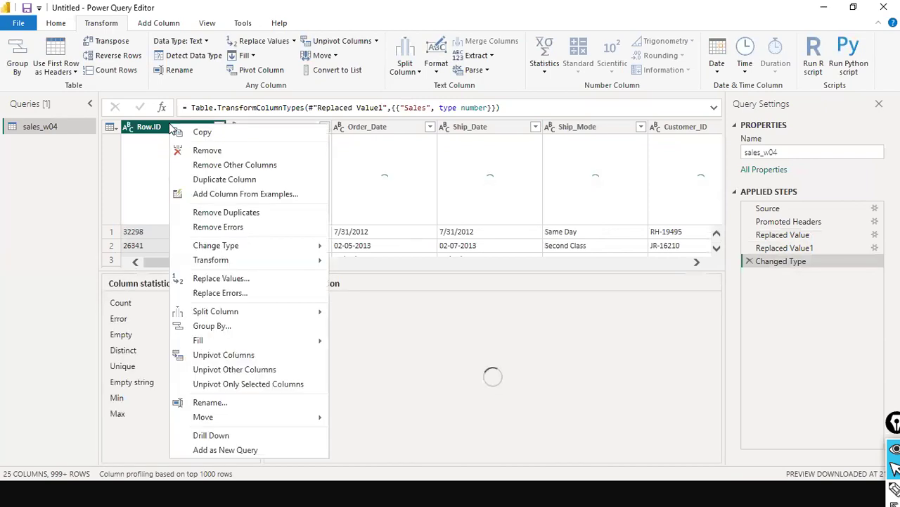
click(201, 151)
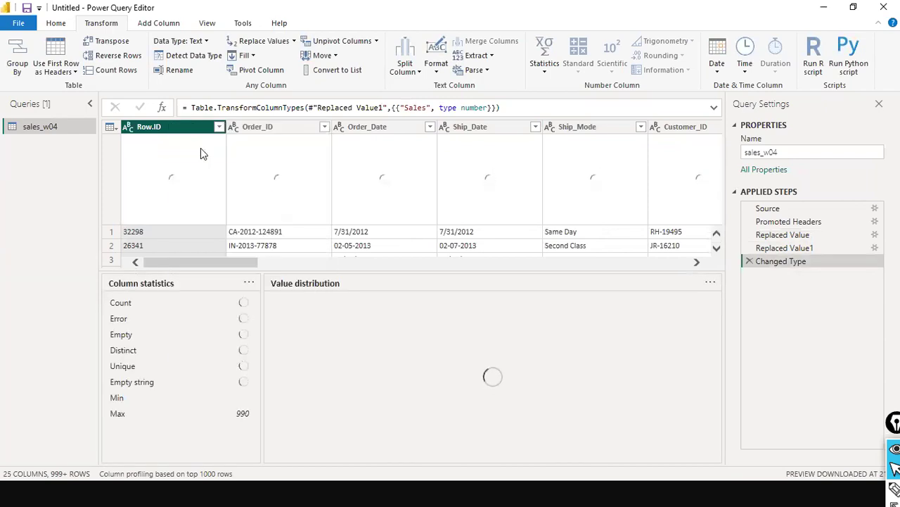
- Check the Row.ID reference in the Table.RemoveColumns formula and delete the Removed Columns step
click(242, 107)
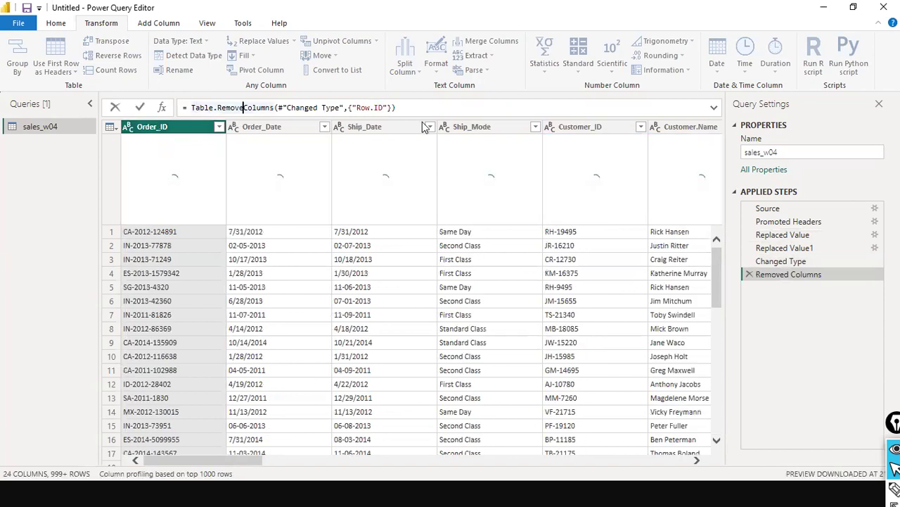
click(368, 108)
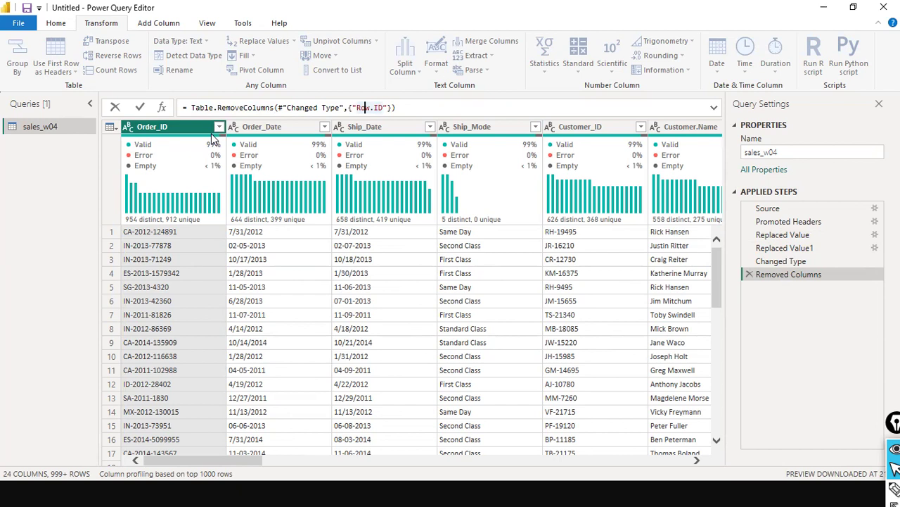
click(365, 108)
drag(803, 356, 805, 285)
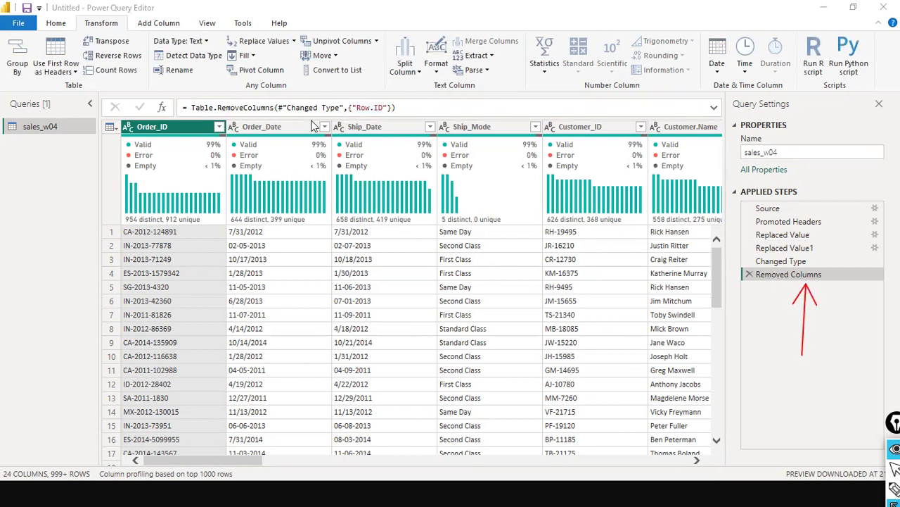
drag(378, 75, 378, 103)
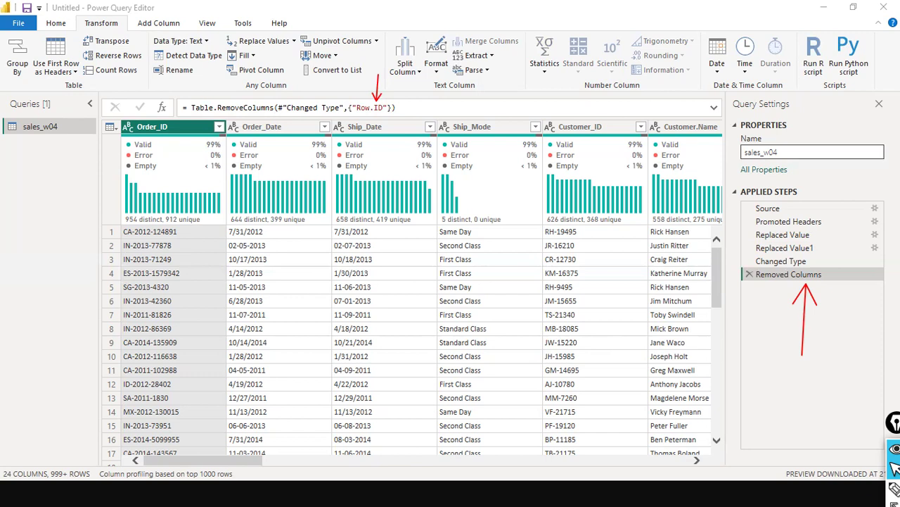
click(750, 276)
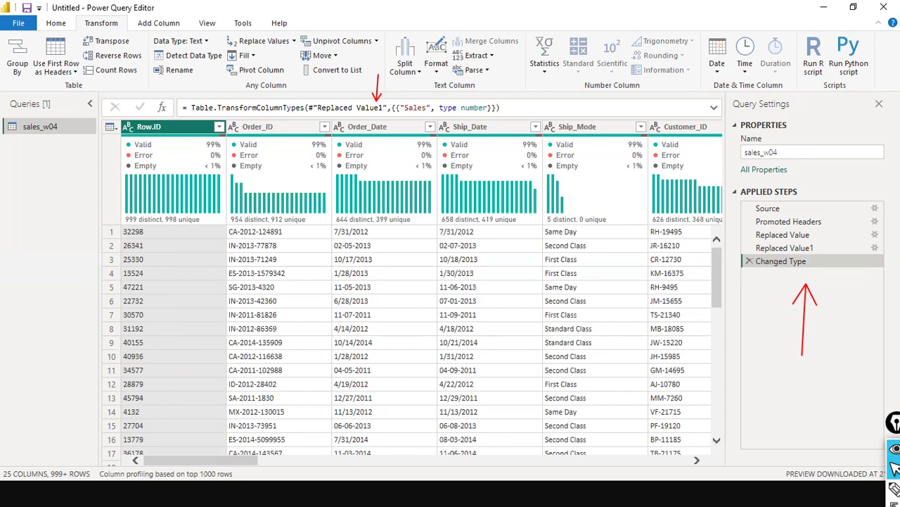
- Close the query editor with its changes applied, and fix the broken table visual on the report page
click(18, 27)
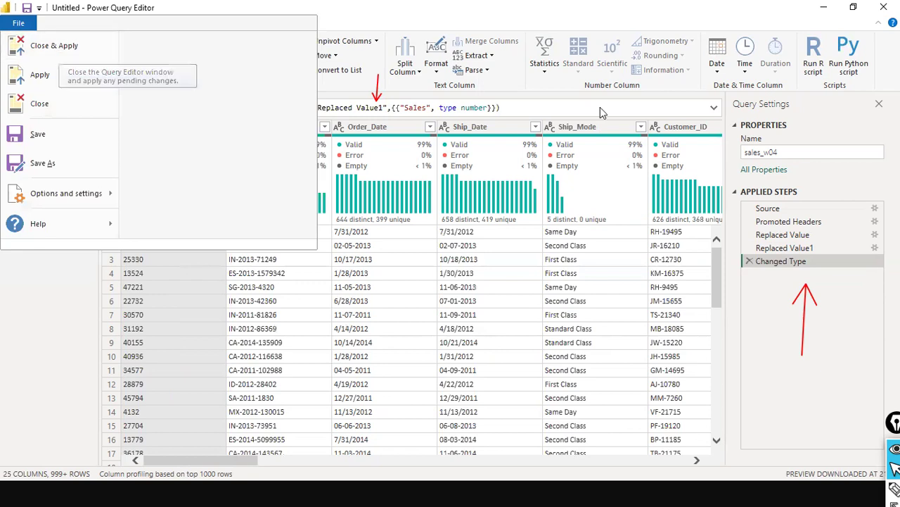
click(834, 239)
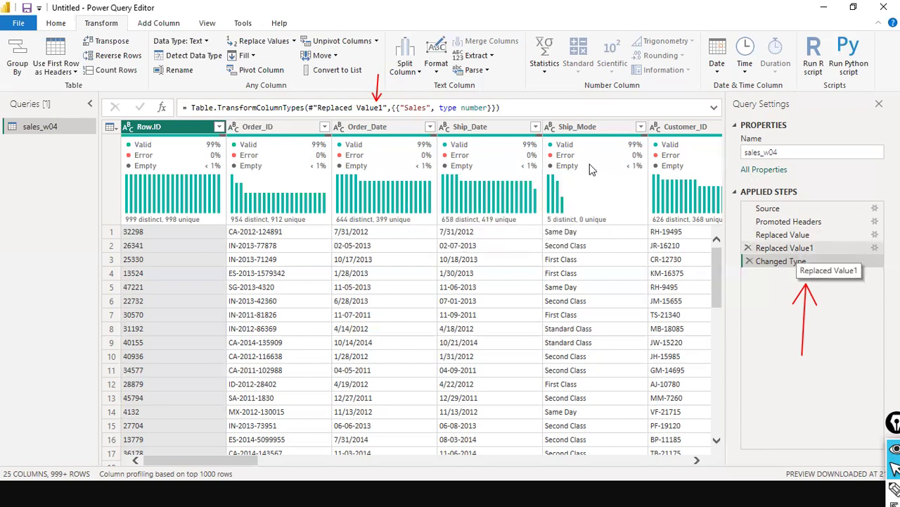
click(18, 24)
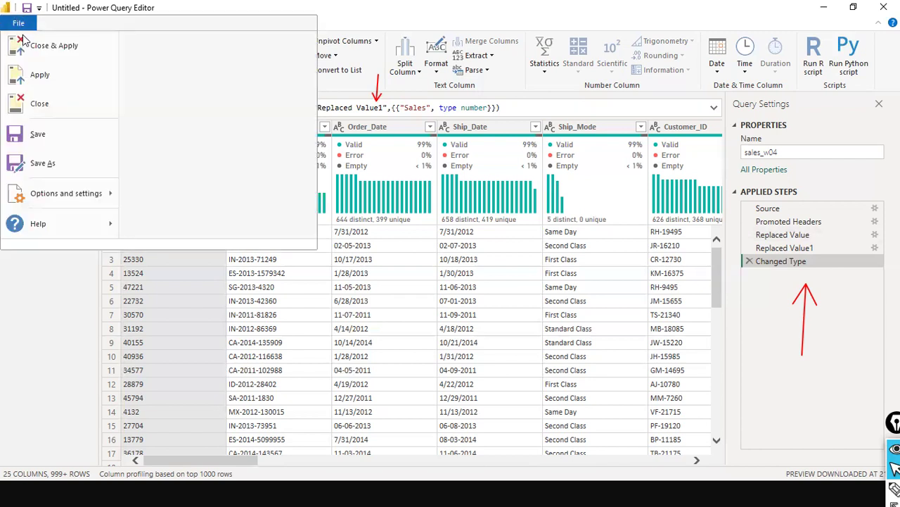
key(Escape)
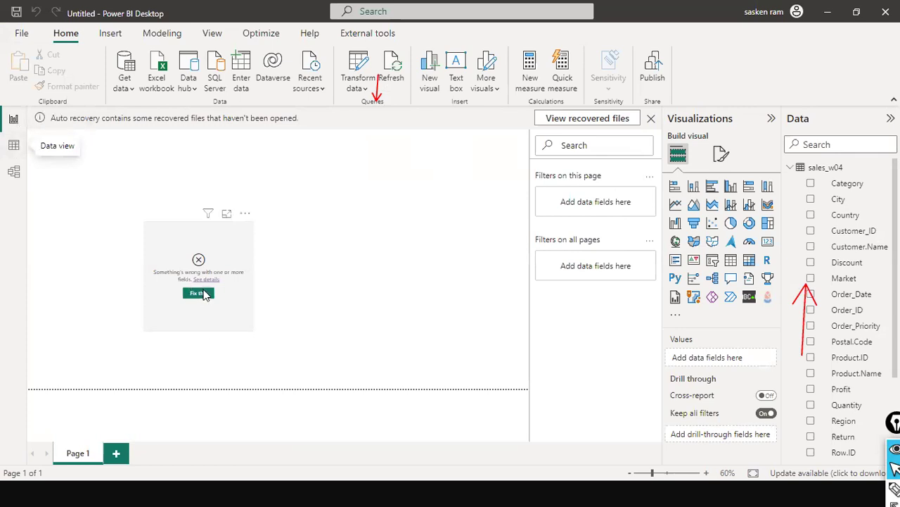
click(204, 294)
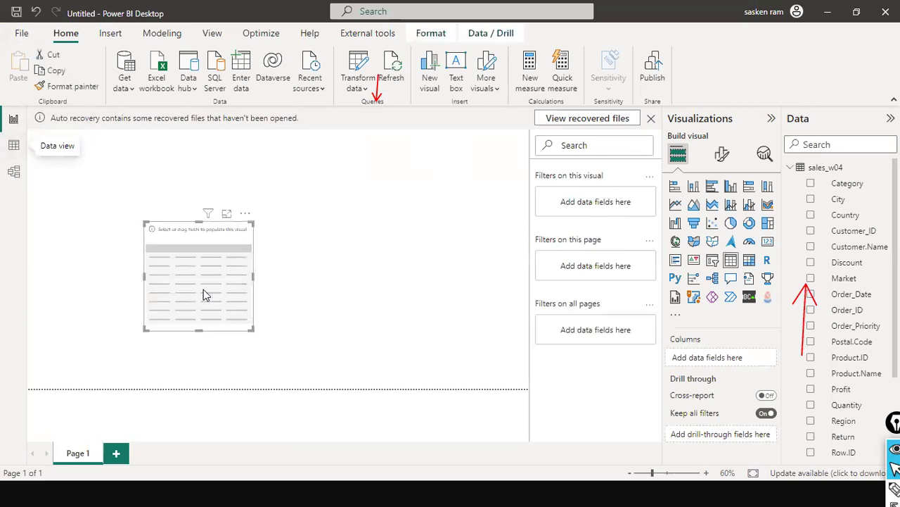
- Open the model view and check the Region field's data type in the sales_w04 table
click(13, 175)
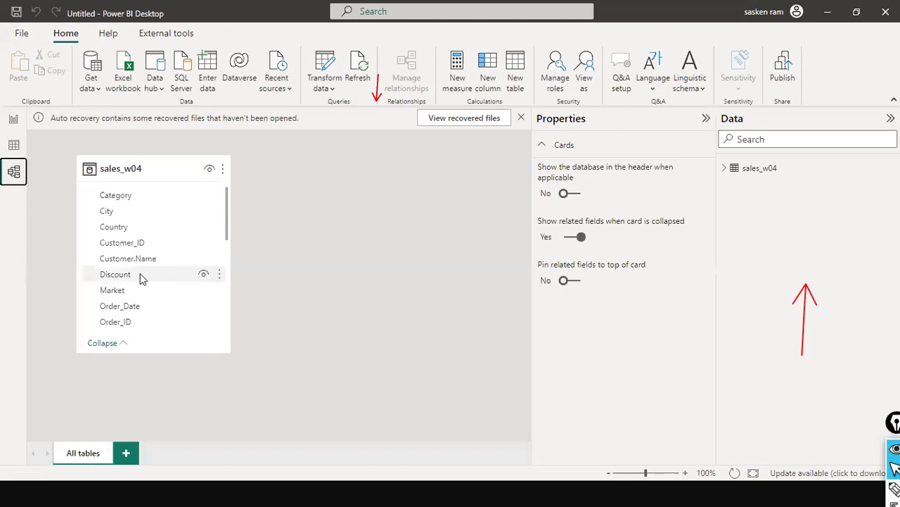
scroll(128, 303, down, 1)
scroll(128, 303, down, 3)
scroll(135, 318, down, 1)
scroll(136, 324, down, 3)
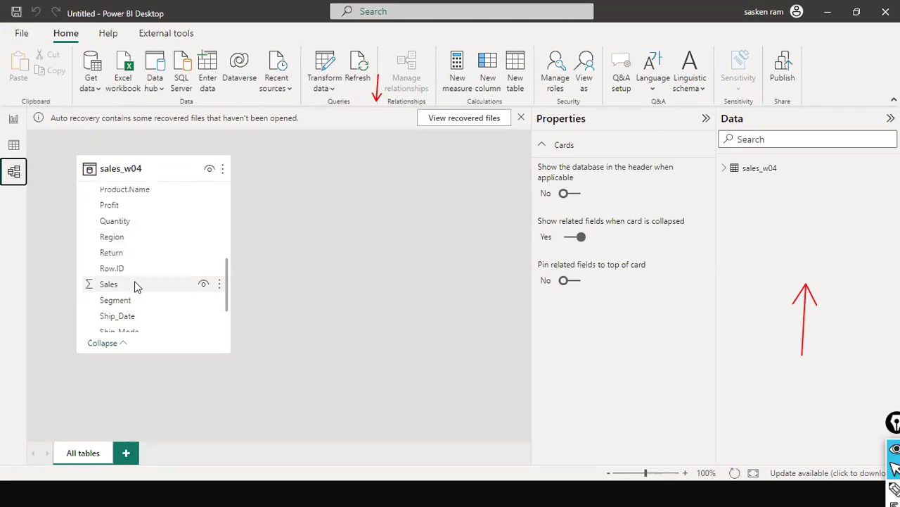
click(120, 239)
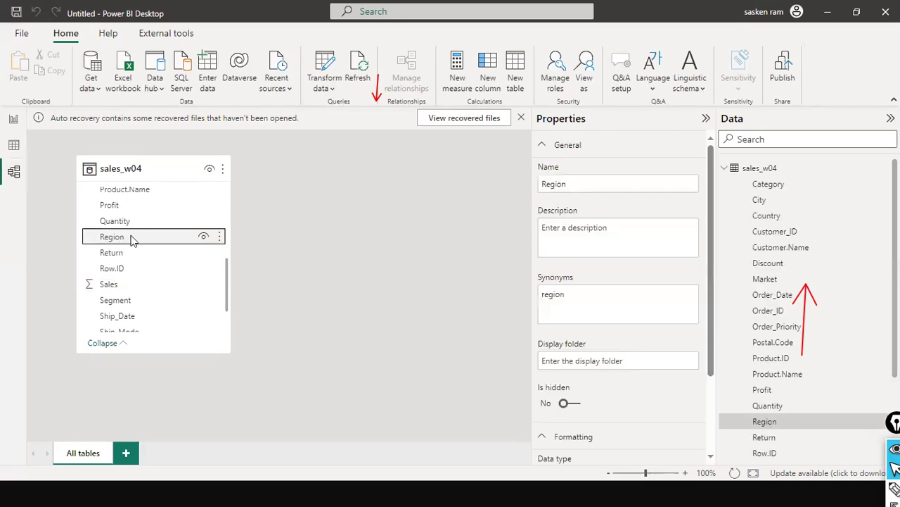
click(711, 121)
click(708, 124)
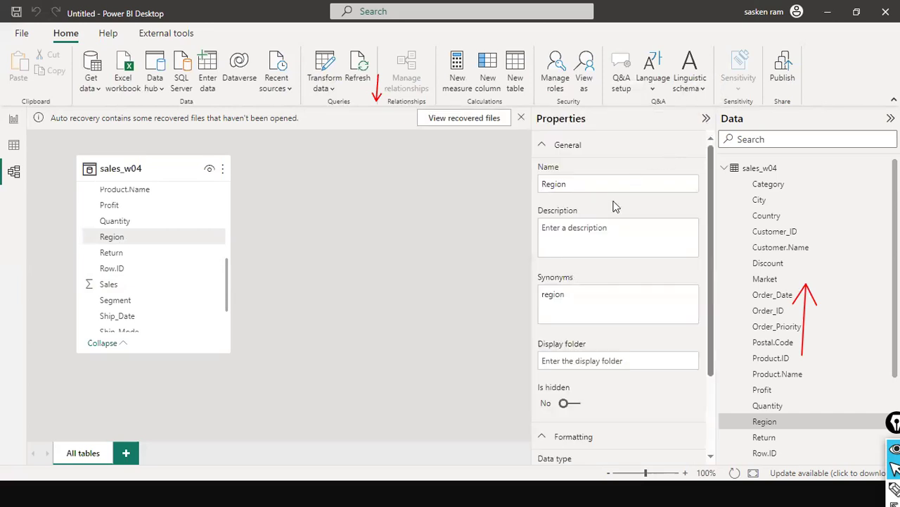
scroll(611, 213, down, 3)
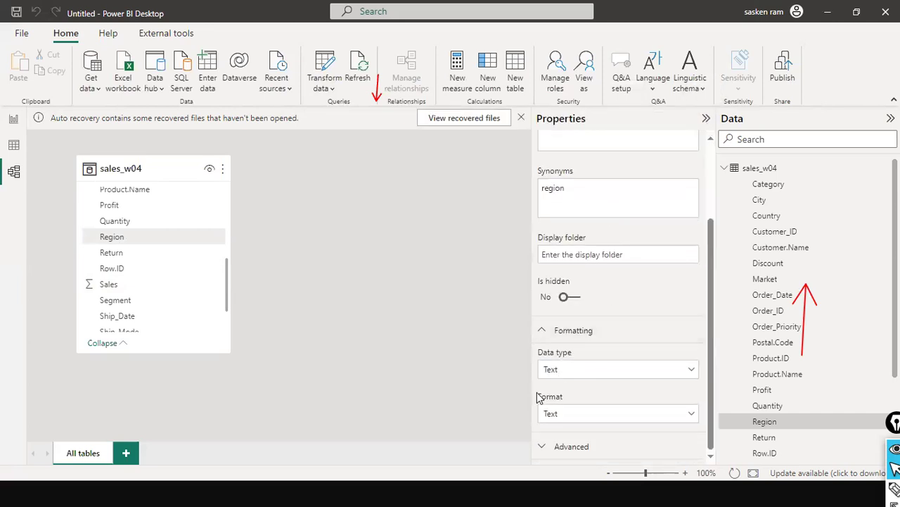
mouse_move(160, 240)
mouse_down()
mouse_move(462, 321)
mouse_move(552, 361)
mouse_move(535, 371)
mouse_up()
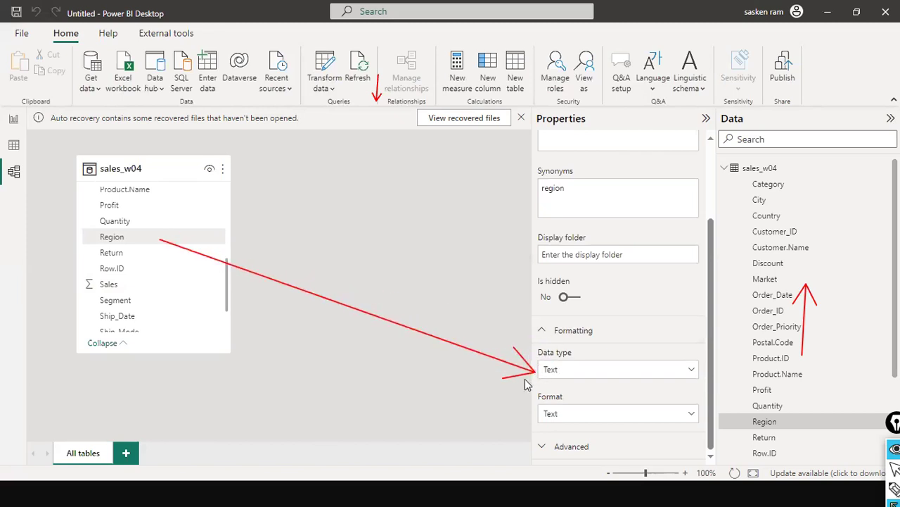
- Check the Order_Date field's data type and format in the model view, and deselect the field
scroll(138, 228, up, 2)
scroll(139, 229, up, 5)
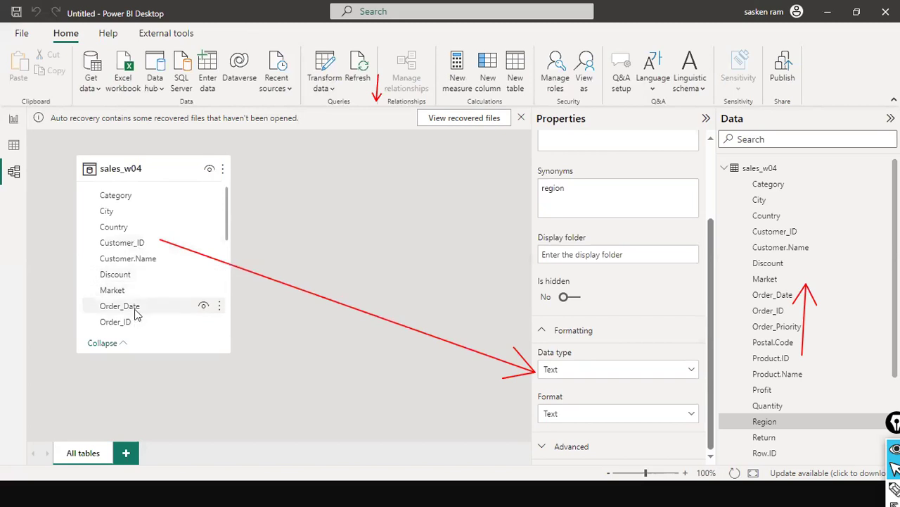
click(135, 309)
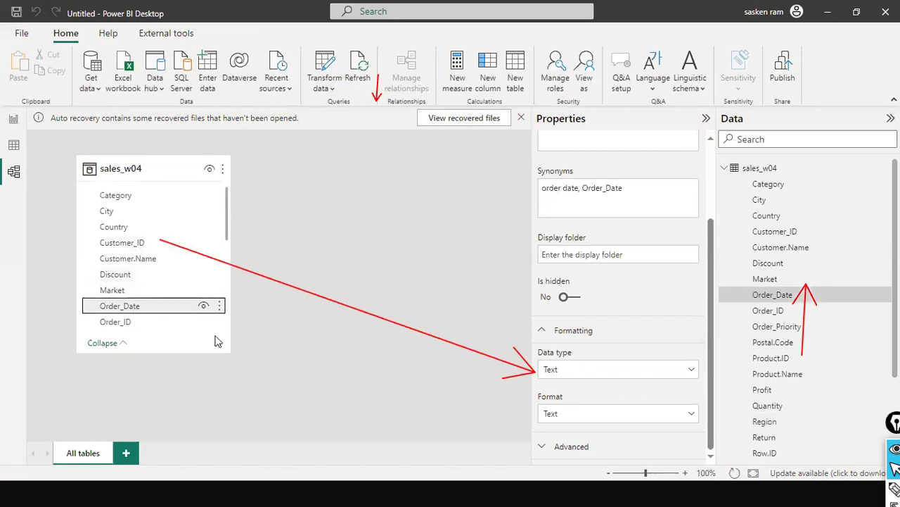
mouse_move(159, 314)
mouse_down()
mouse_move(352, 323)
mouse_move(207, 338)
mouse_move(288, 322)
mouse_move(568, 369)
mouse_up()
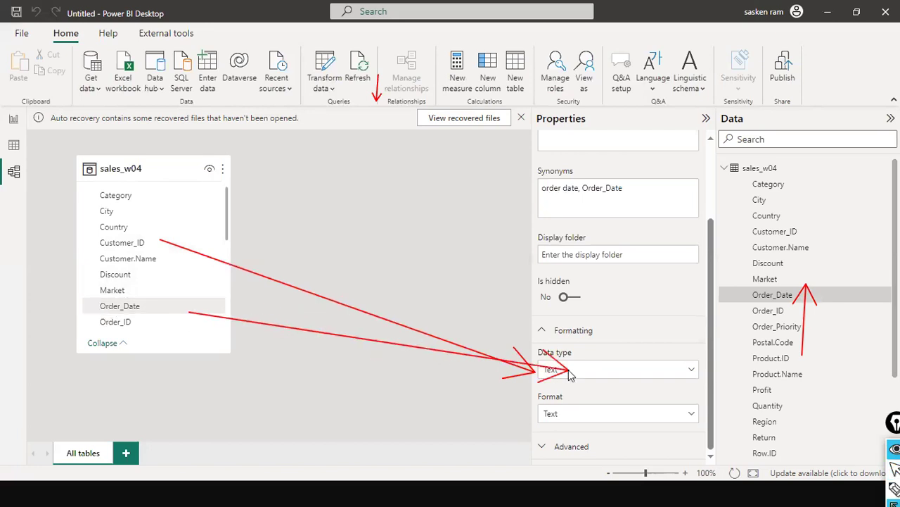
click(467, 295)
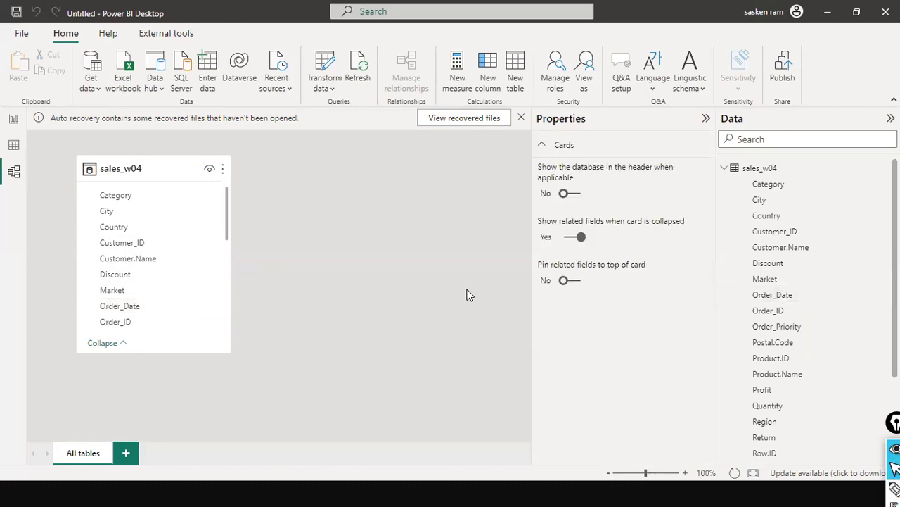
- View the loaded sales_w04 data briefly, and remove the empty table visual from Page 1 of the report
click(14, 144)
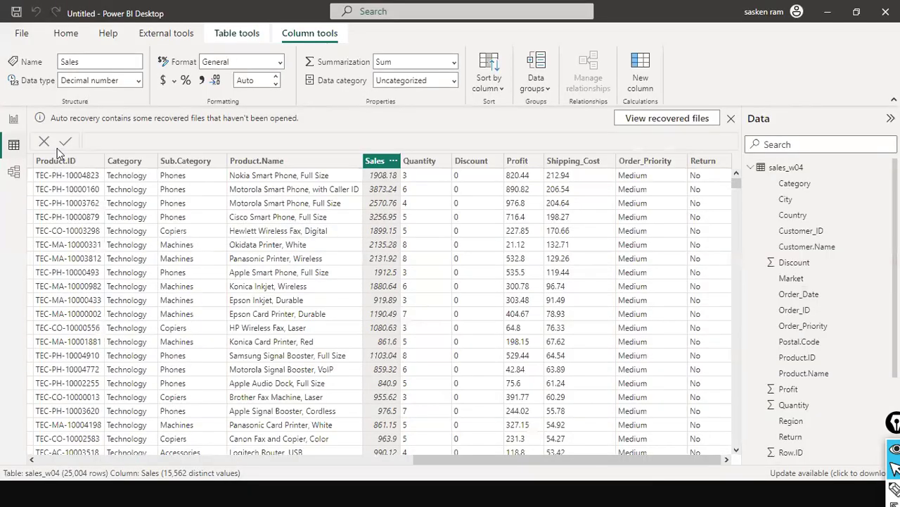
click(14, 121)
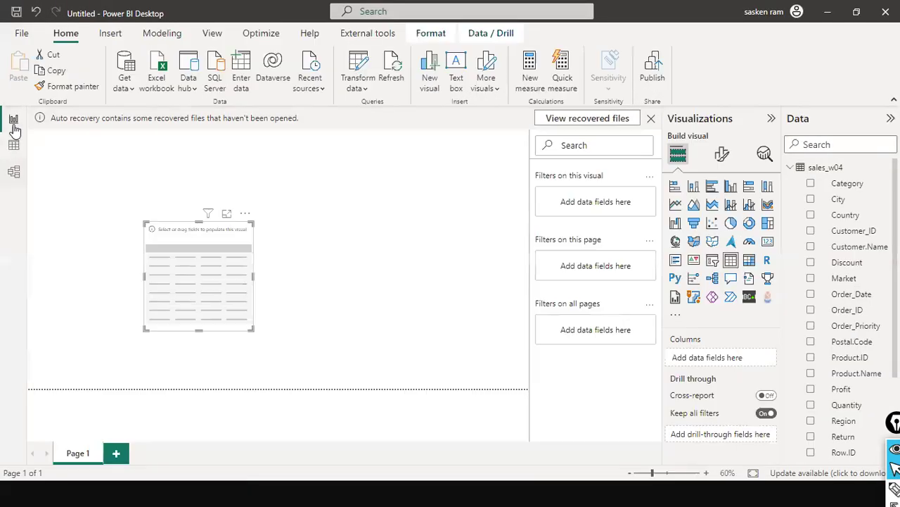
click(245, 214)
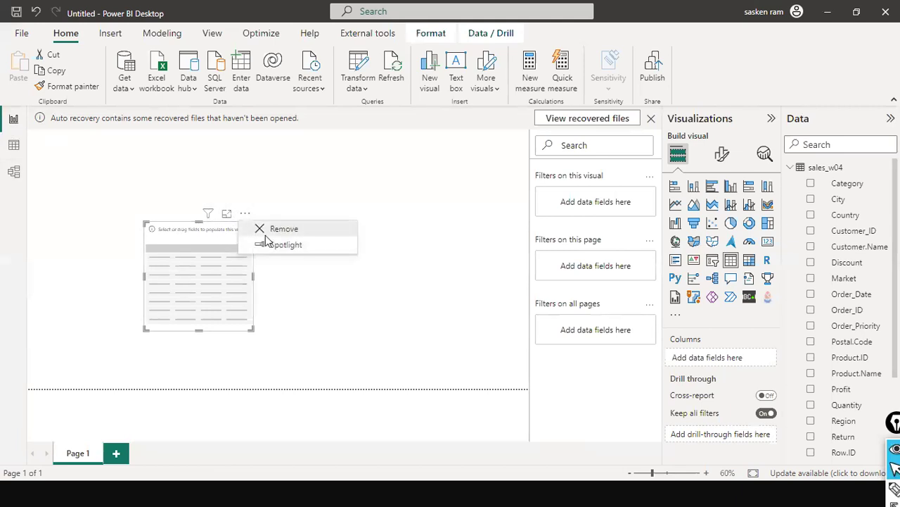
click(270, 230)
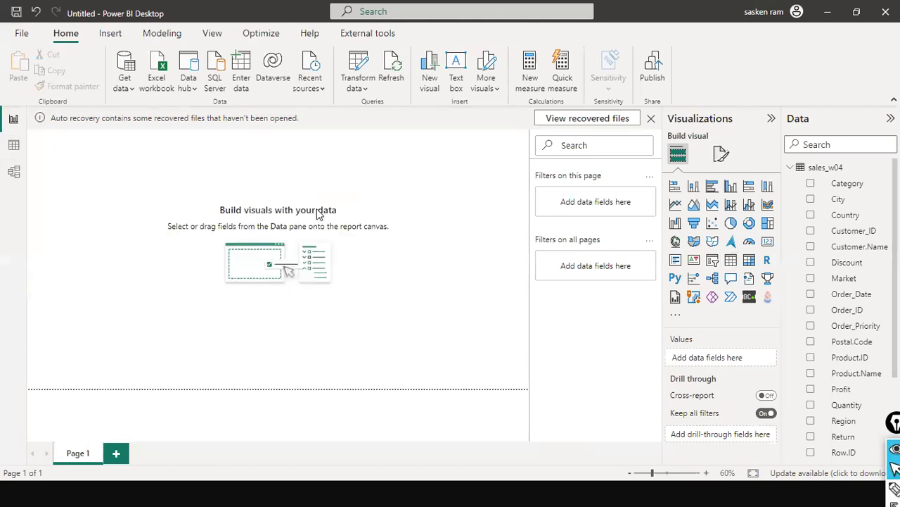